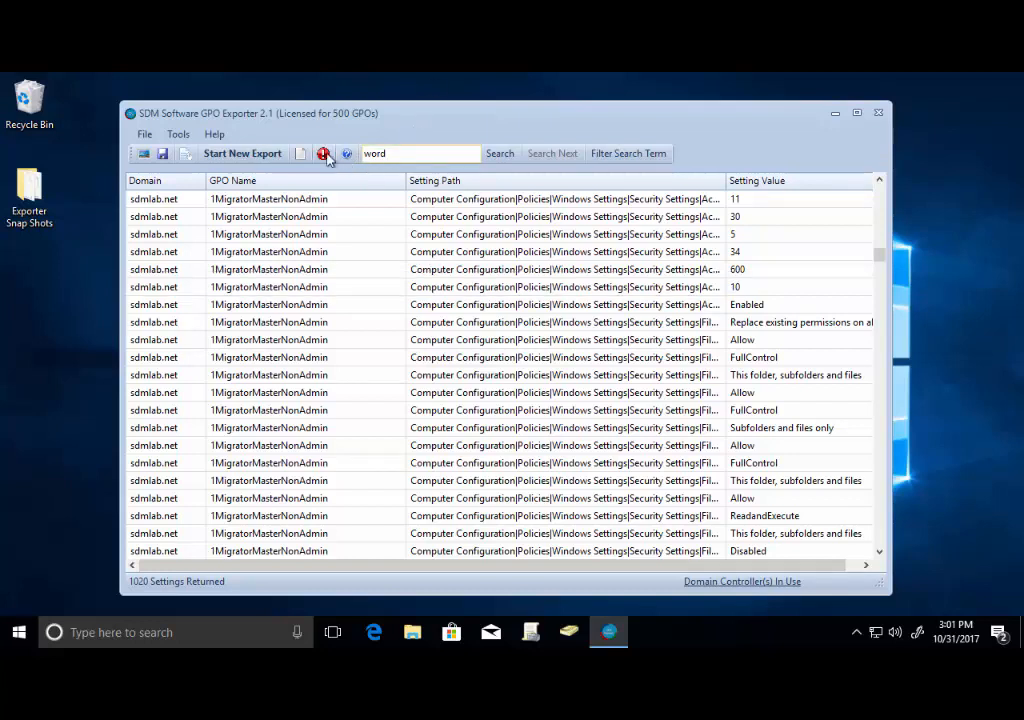
Start a new export for sdmlab.net using the previously exported GPOs.
click(236, 160)
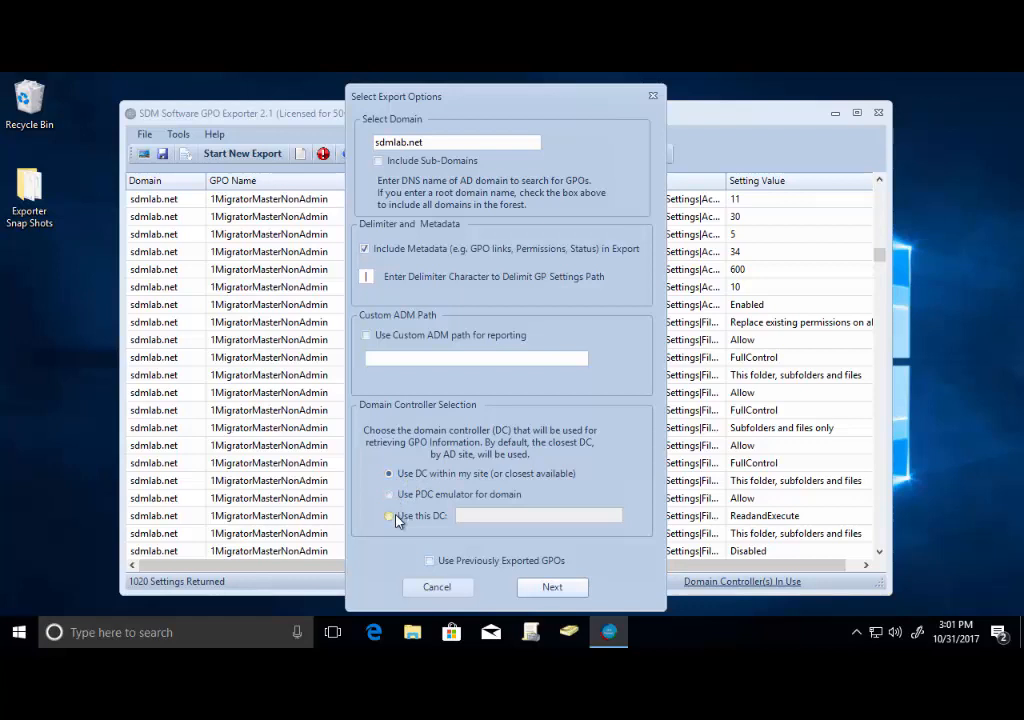
click(430, 561)
click(549, 589)
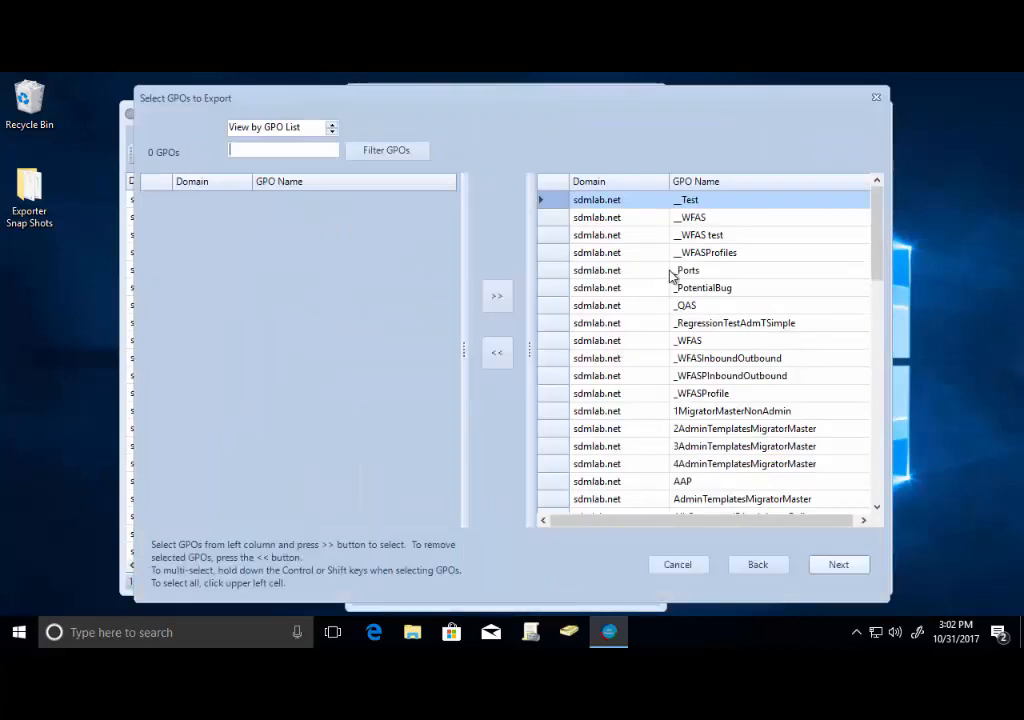
Move all GPOs out of the export selection back to the available list.
click(636, 290)
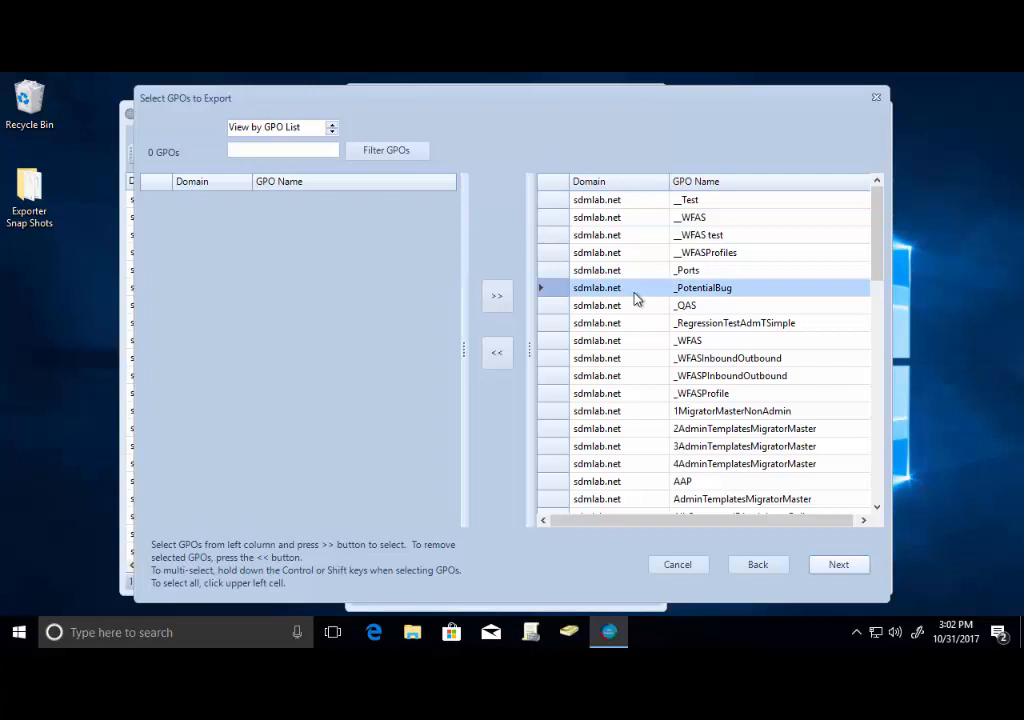
key(ctrl+a)
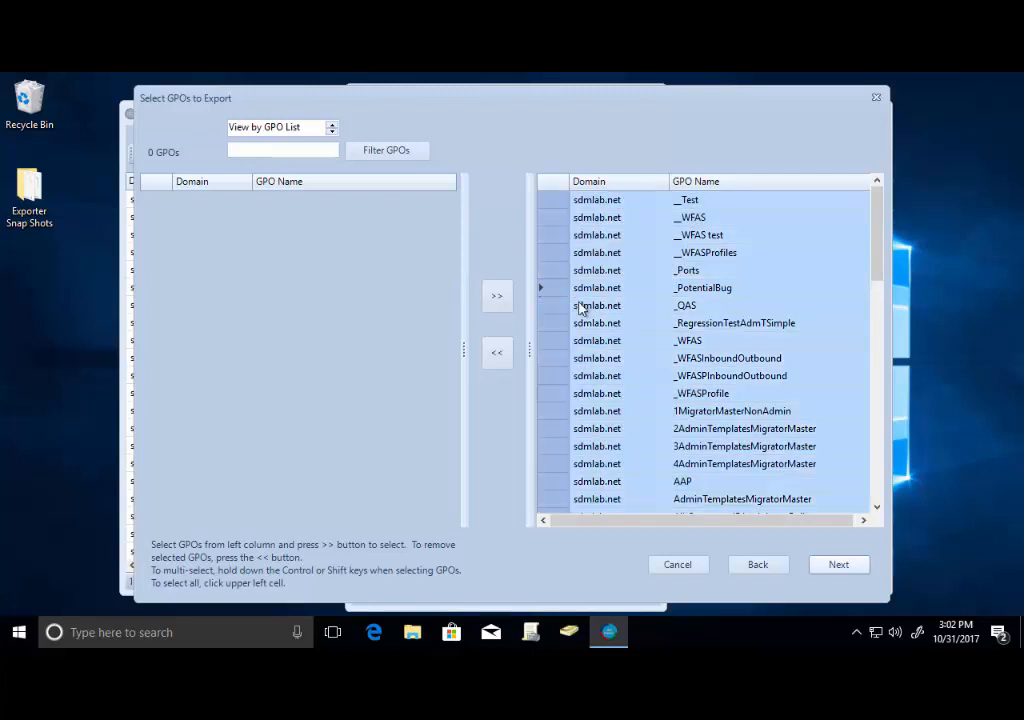
click(499, 354)
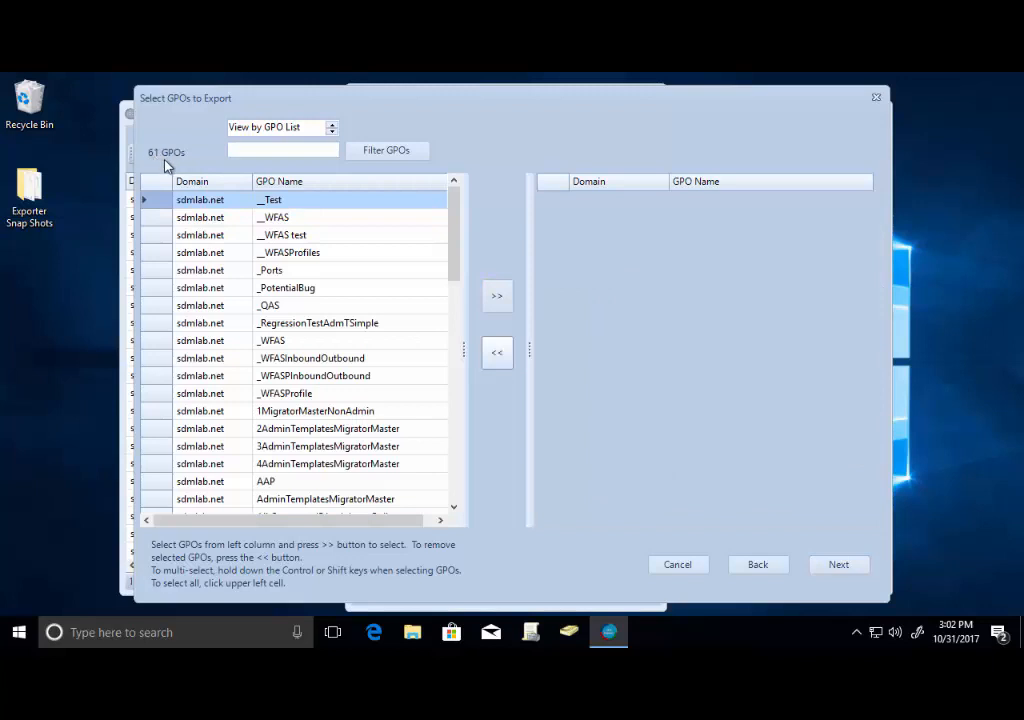
Add all available GPOs to the export selection.
click(312, 306)
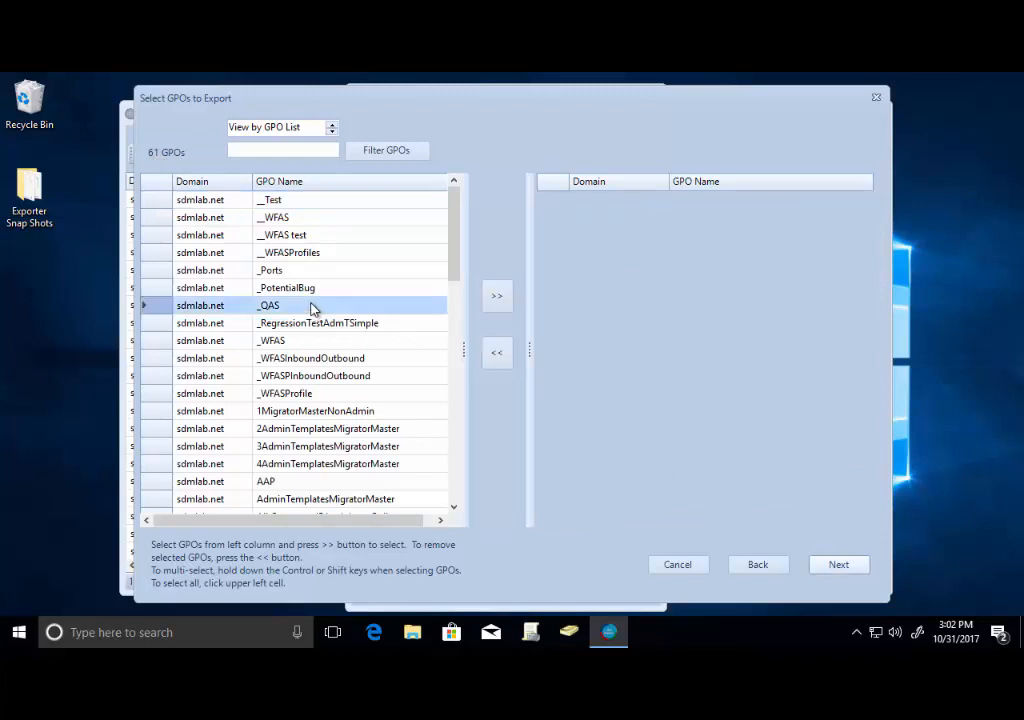
key(ctrl+a)
click(497, 300)
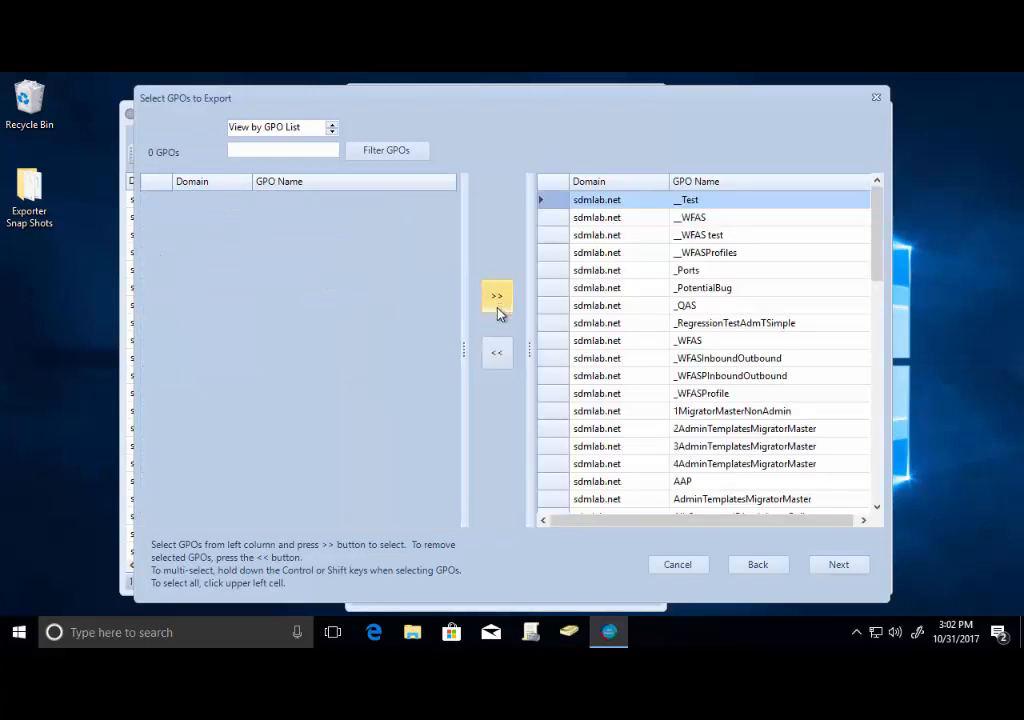
Restrict the exported policy areas to Account Policies only and run the export.
click(836, 566)
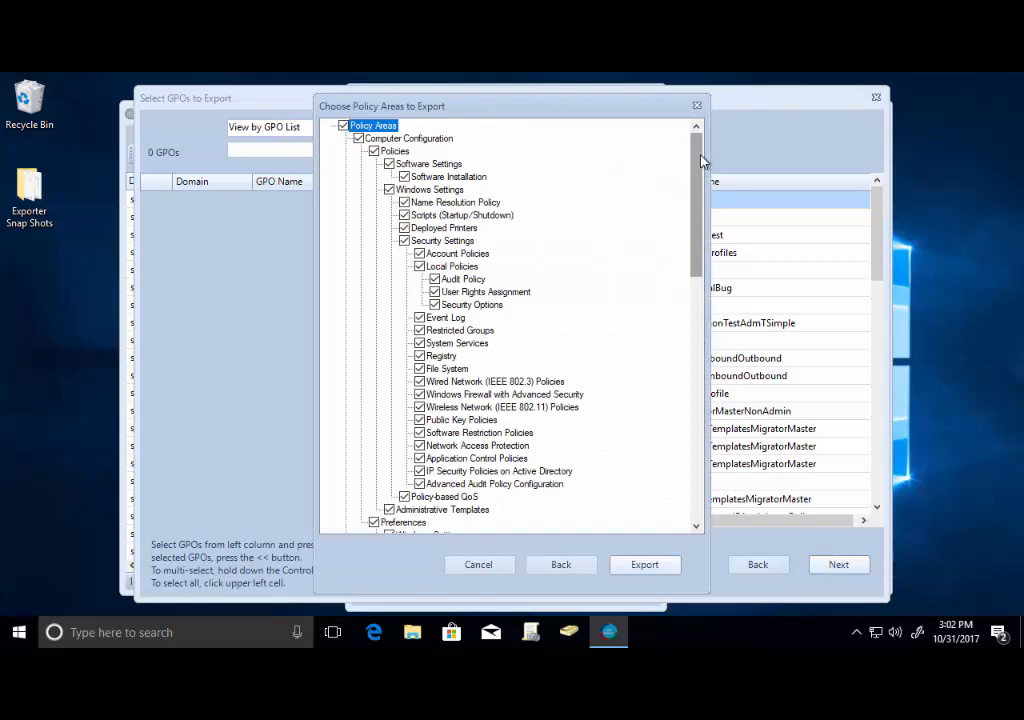
drag(701, 160, 720, 464)
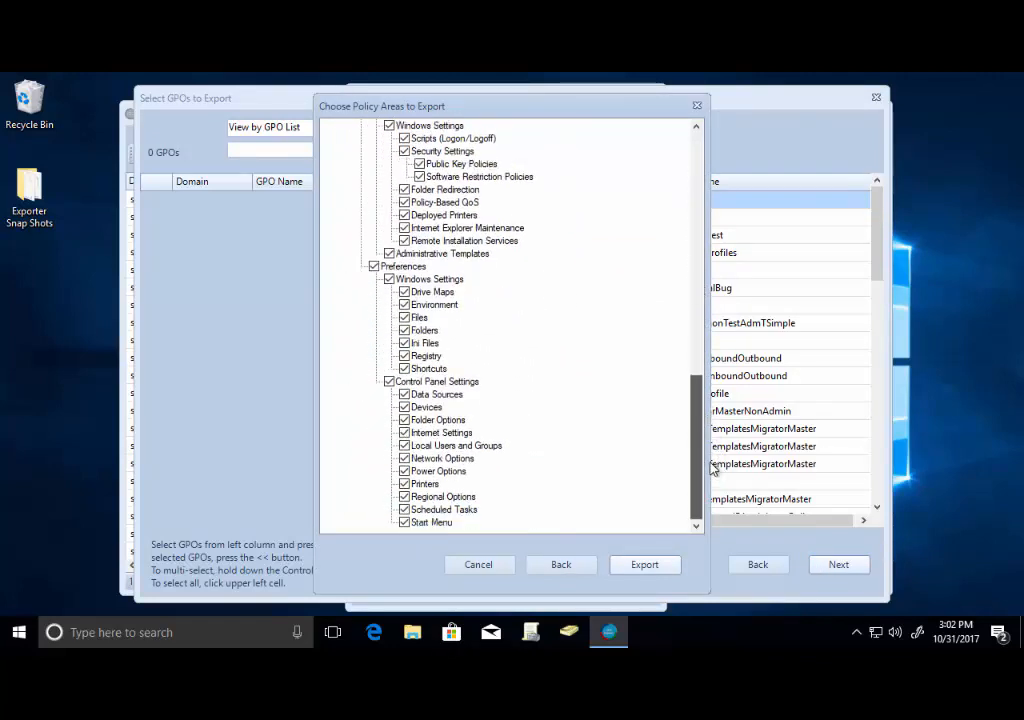
drag(697, 411, 554, 108)
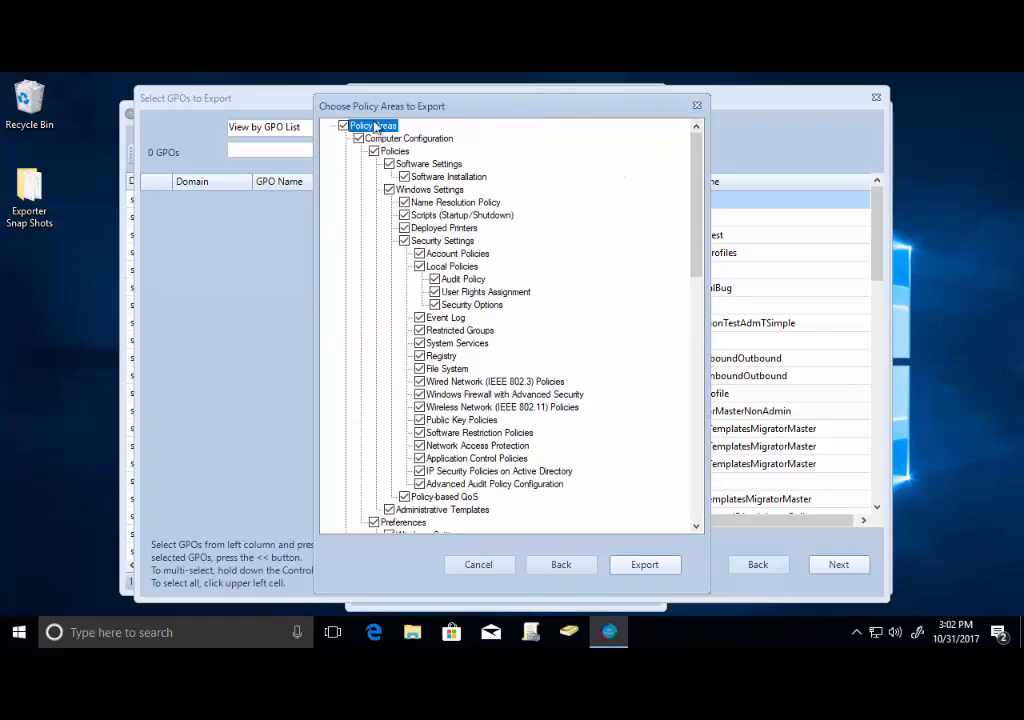
click(343, 125)
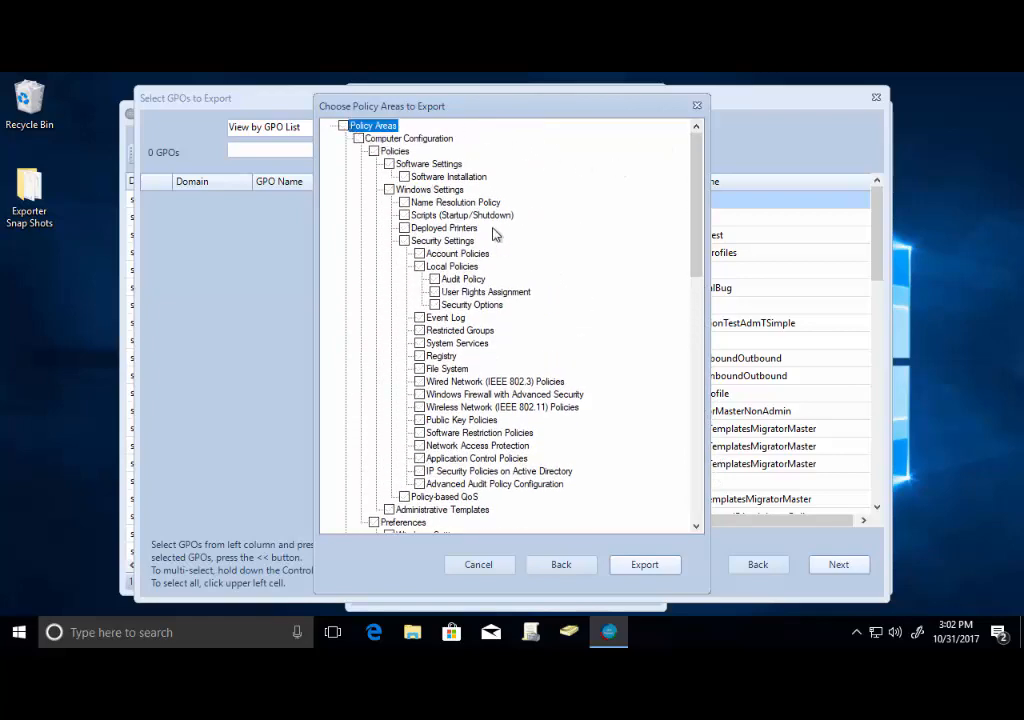
click(420, 254)
click(640, 565)
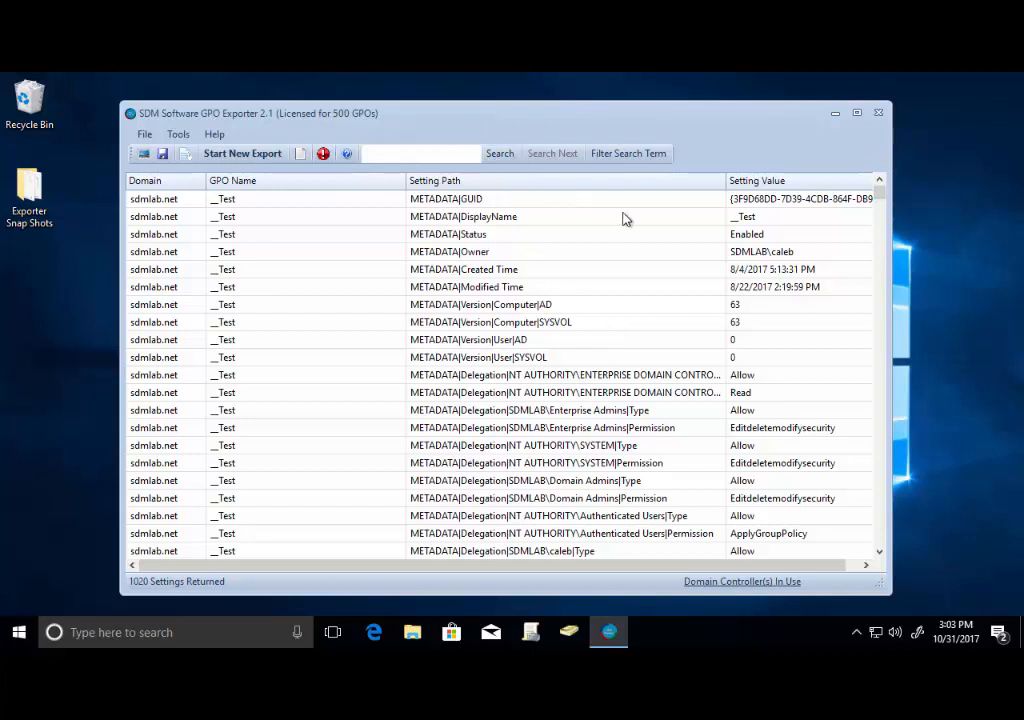
Inspect the metadata rows of the exported __Test GPO.
click(472, 199)
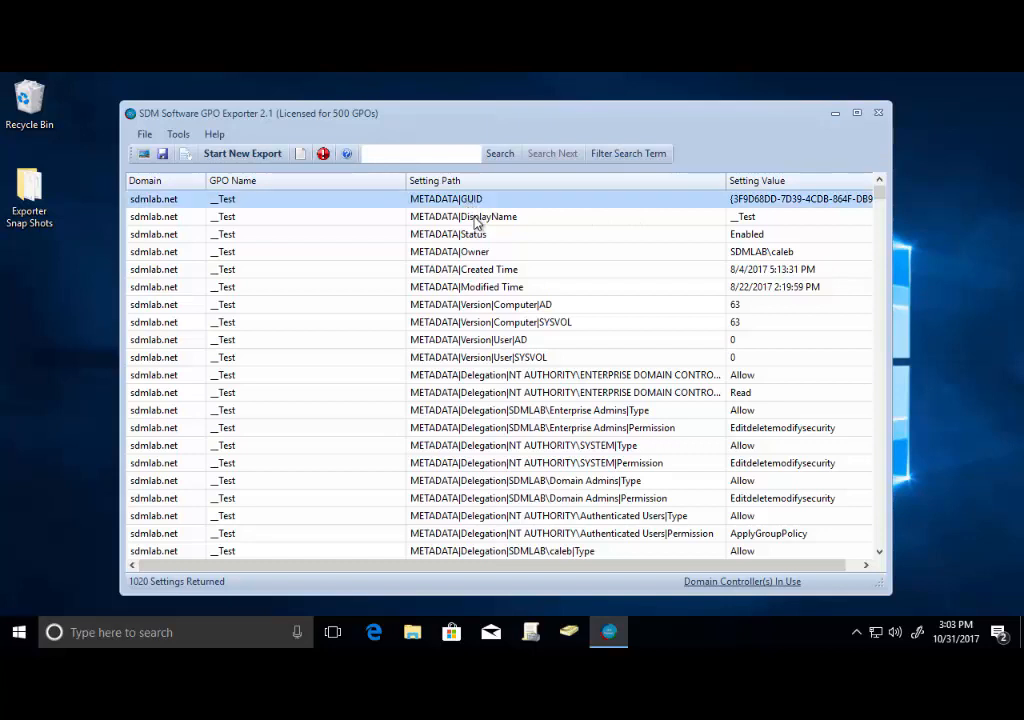
click(476, 220)
click(480, 236)
click(484, 253)
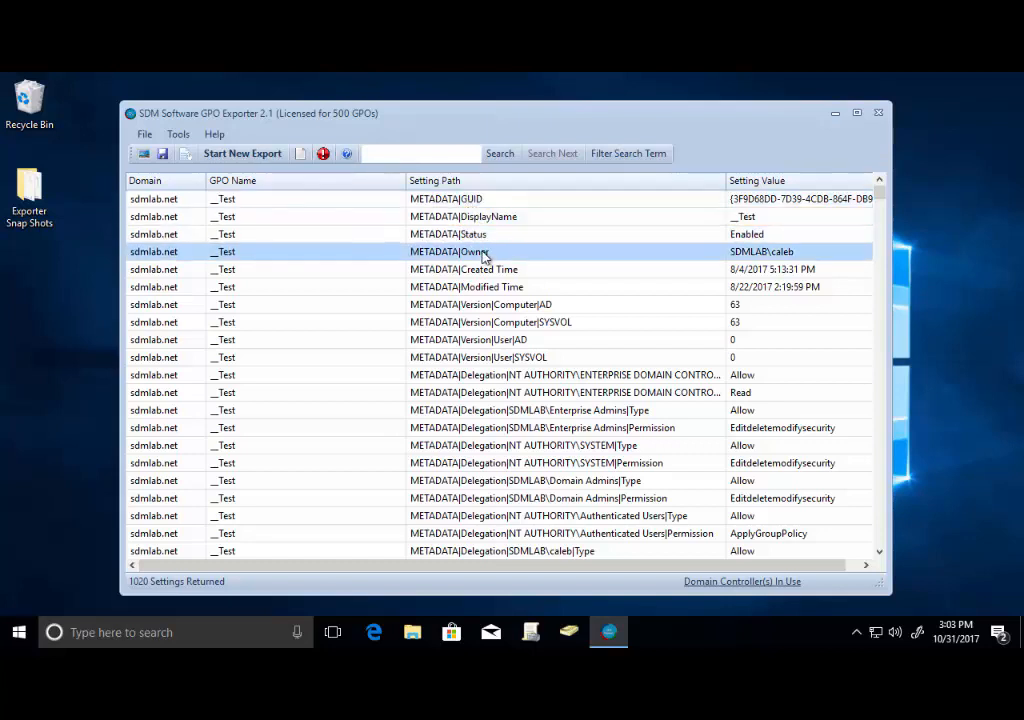
click(488, 270)
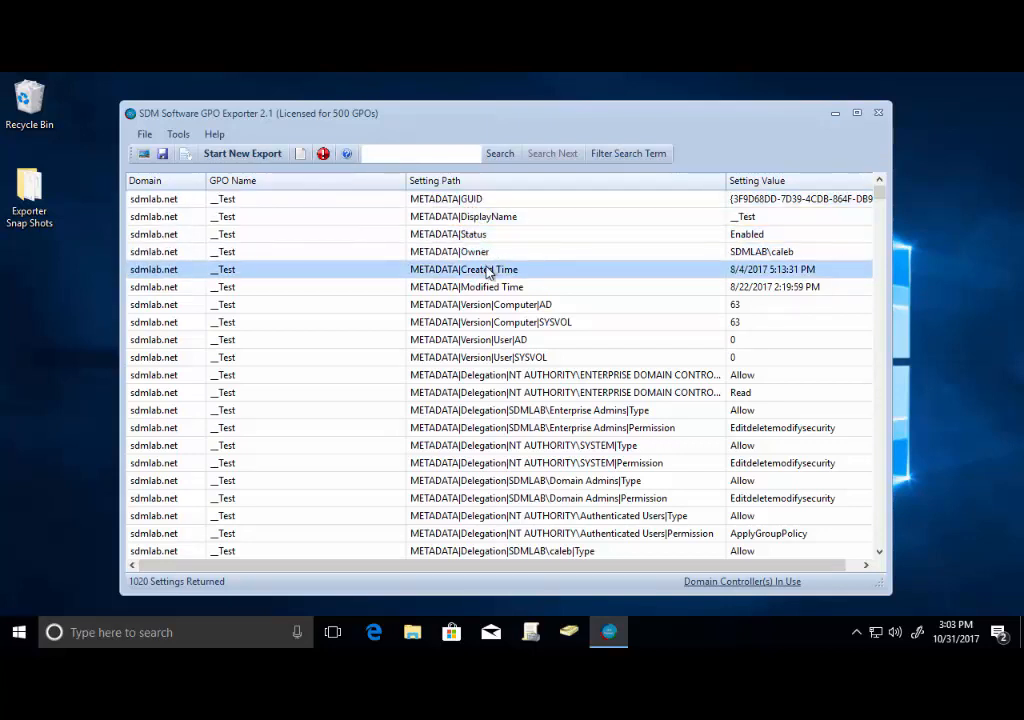
Filter the exported settings by the search term 'password must meet', then remove the filter.
click(443, 153)
text(pass)
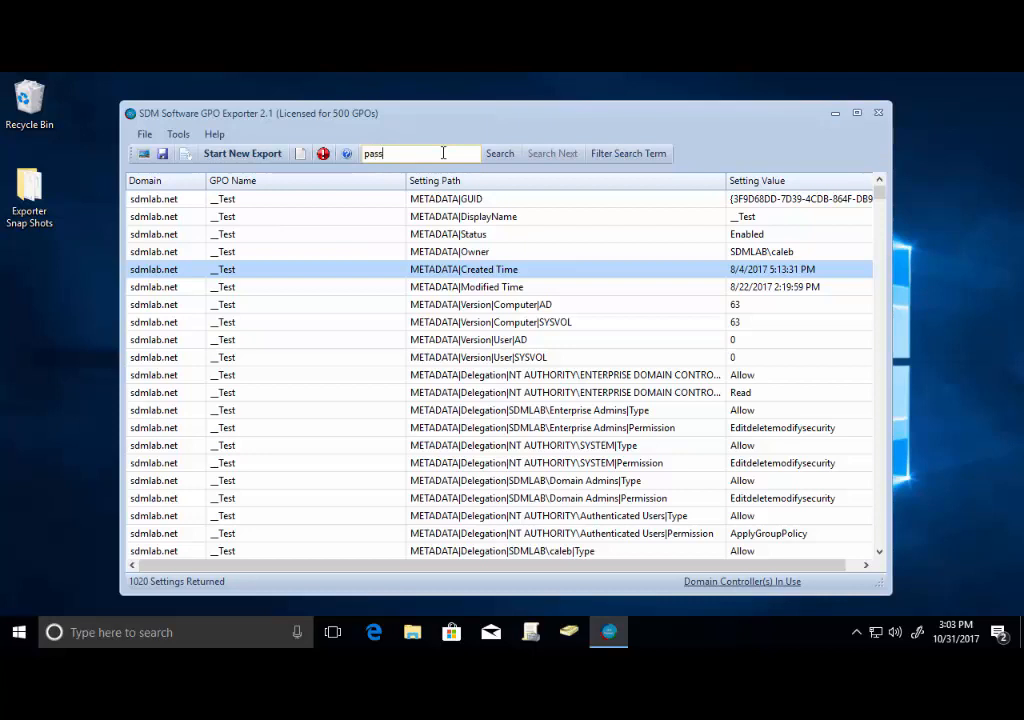
text(word must meet)
click(618, 156)
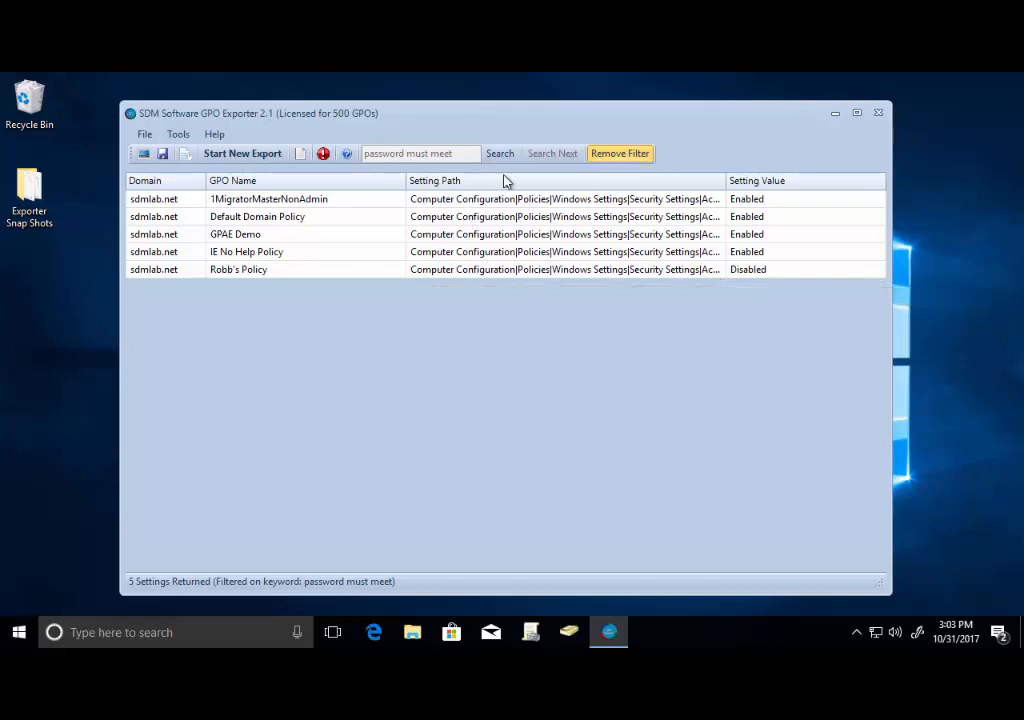
click(617, 158)
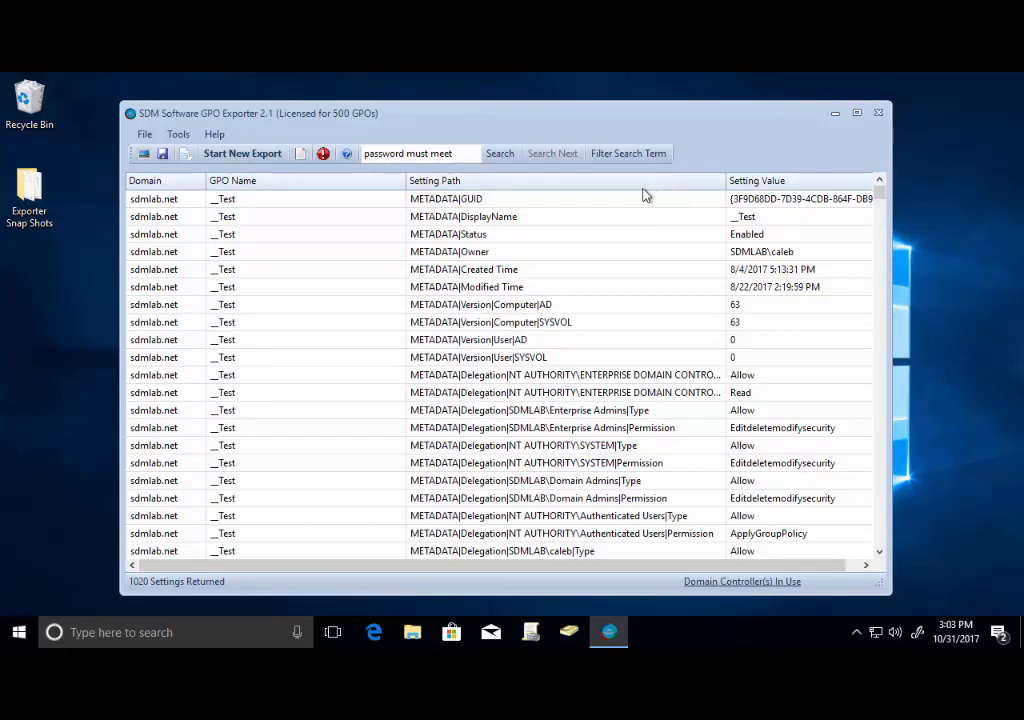
Save a snapshot of the exported settings and close the snapshot manager.
click(164, 155)
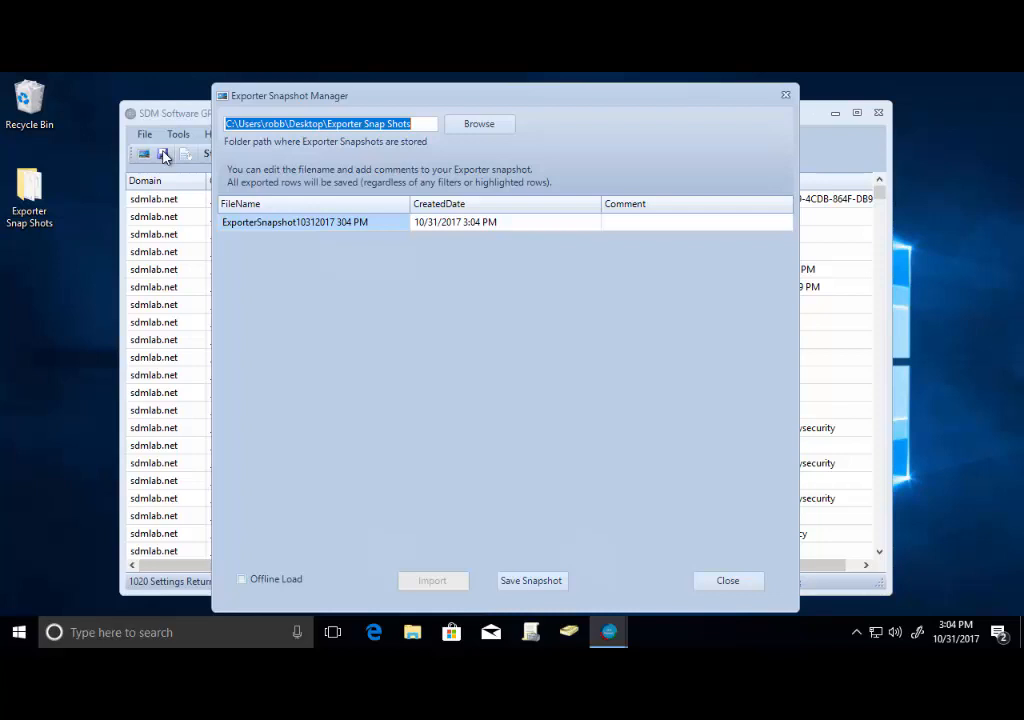
click(724, 583)
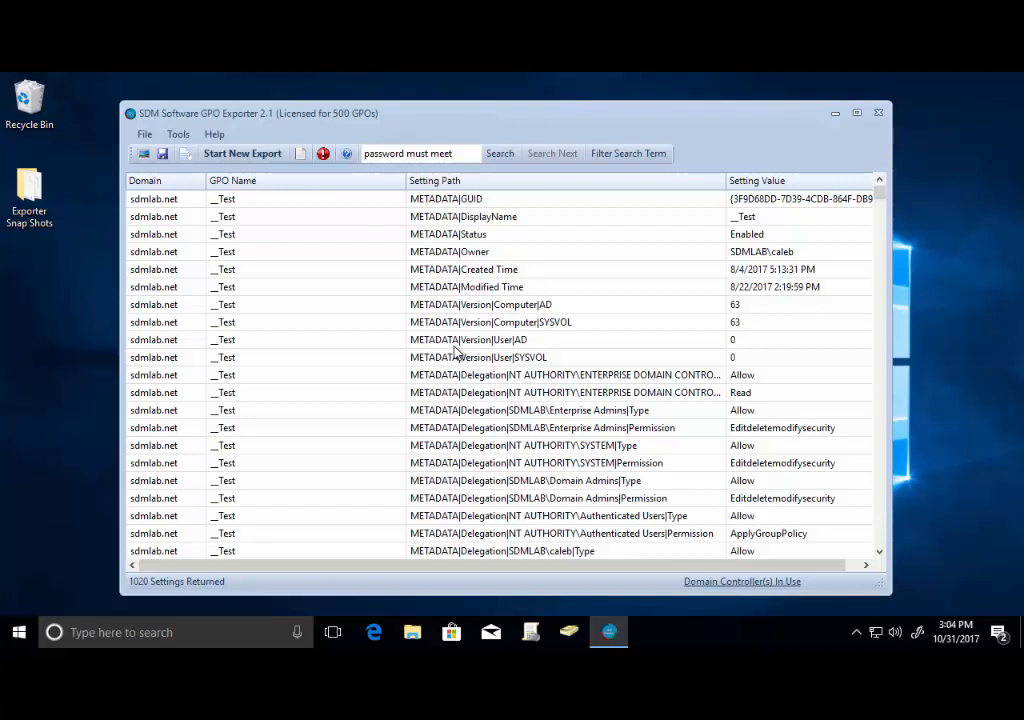
Start a new export for sdmlab.net without previously exported GPOs.
click(241, 157)
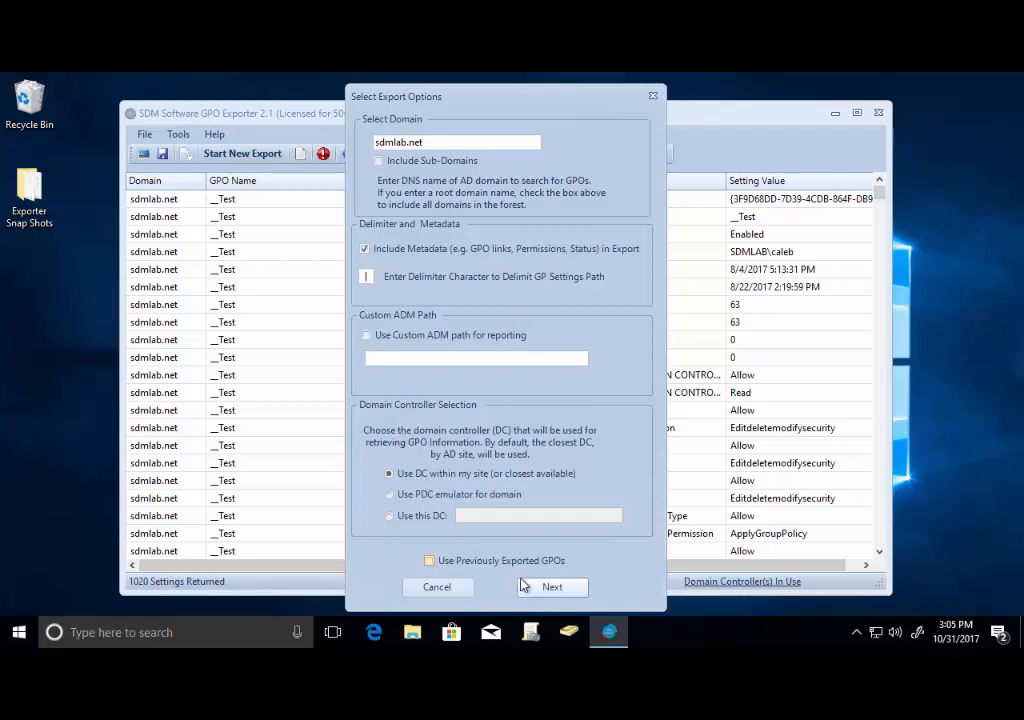
click(551, 587)
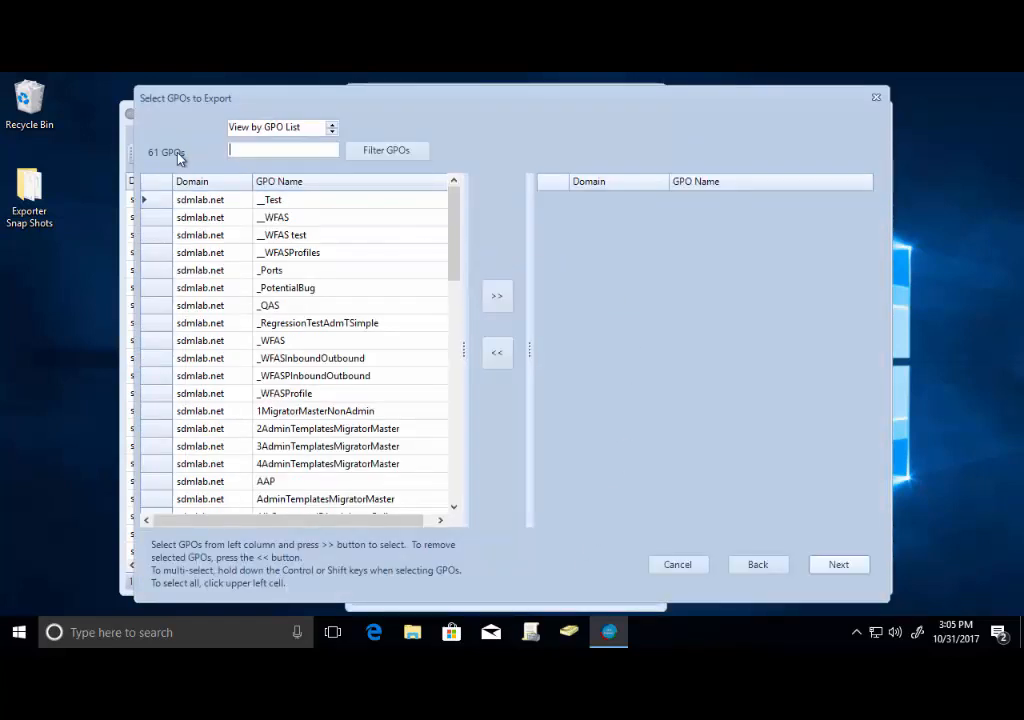
Add all GPOs to the export selection and move them all back out again.
click(226, 219)
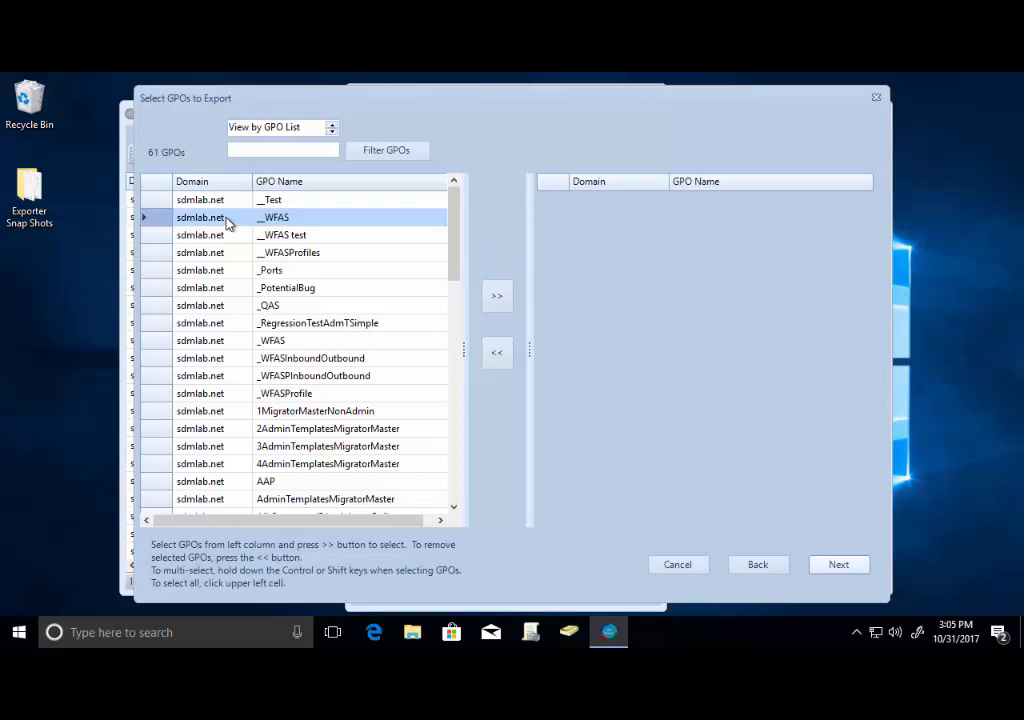
click(157, 181)
click(497, 296)
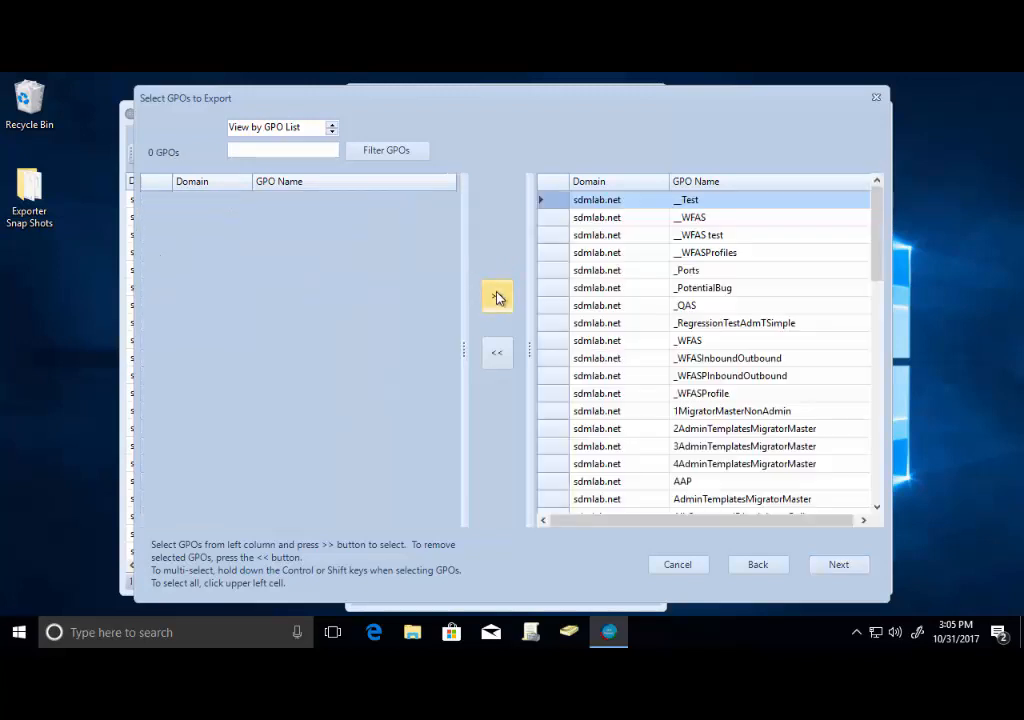
click(655, 340)
key(ctrl+a)
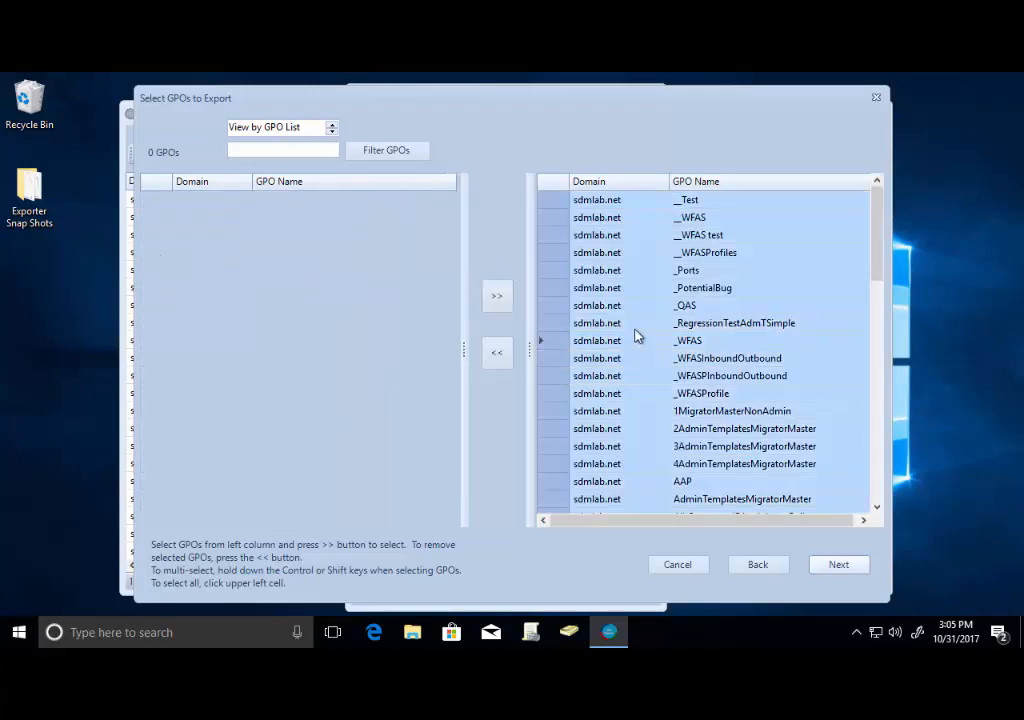
click(497, 353)
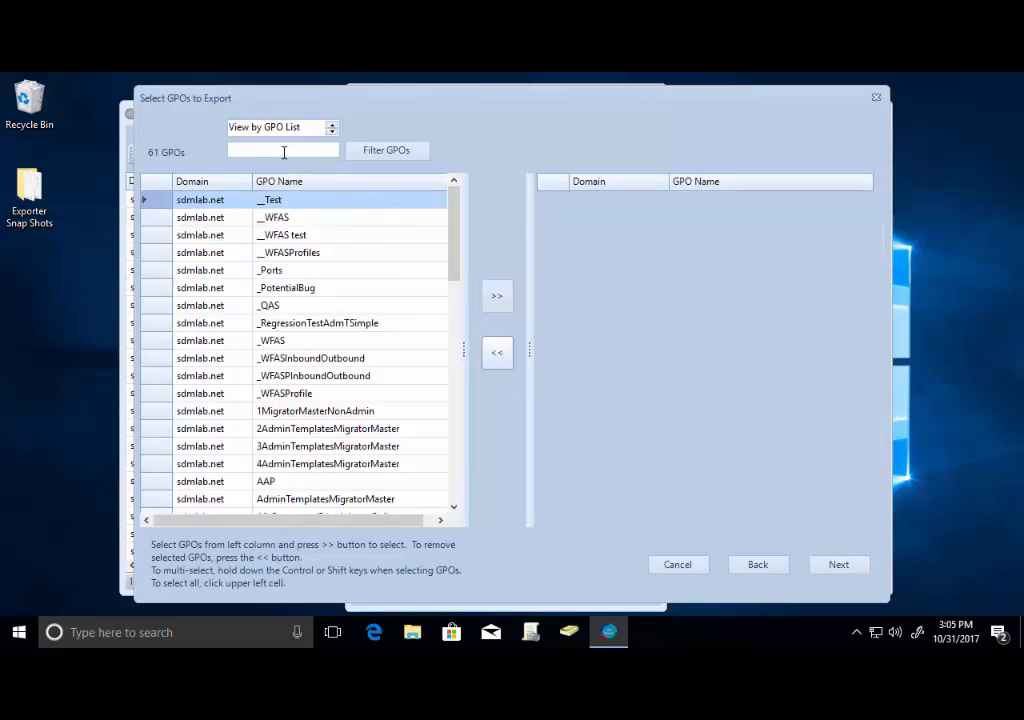
Filter the available GPO list by the name 'robb'.
click(284, 152)
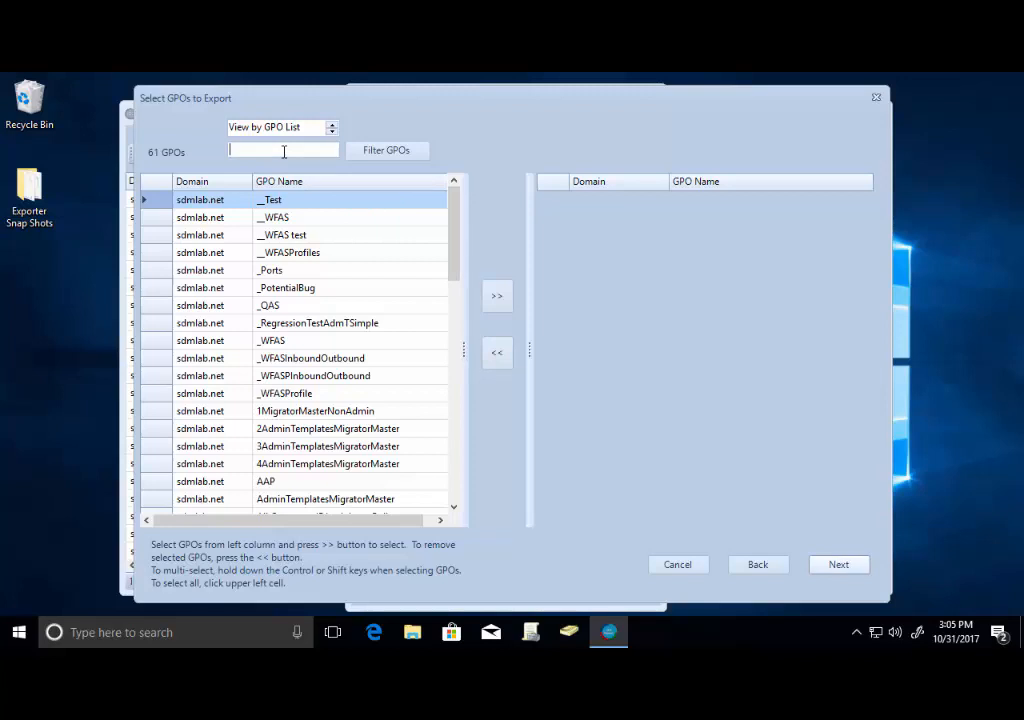
text(roob)
key(BackSpace)
key(BackSpace)
text(bb)
click(403, 149)
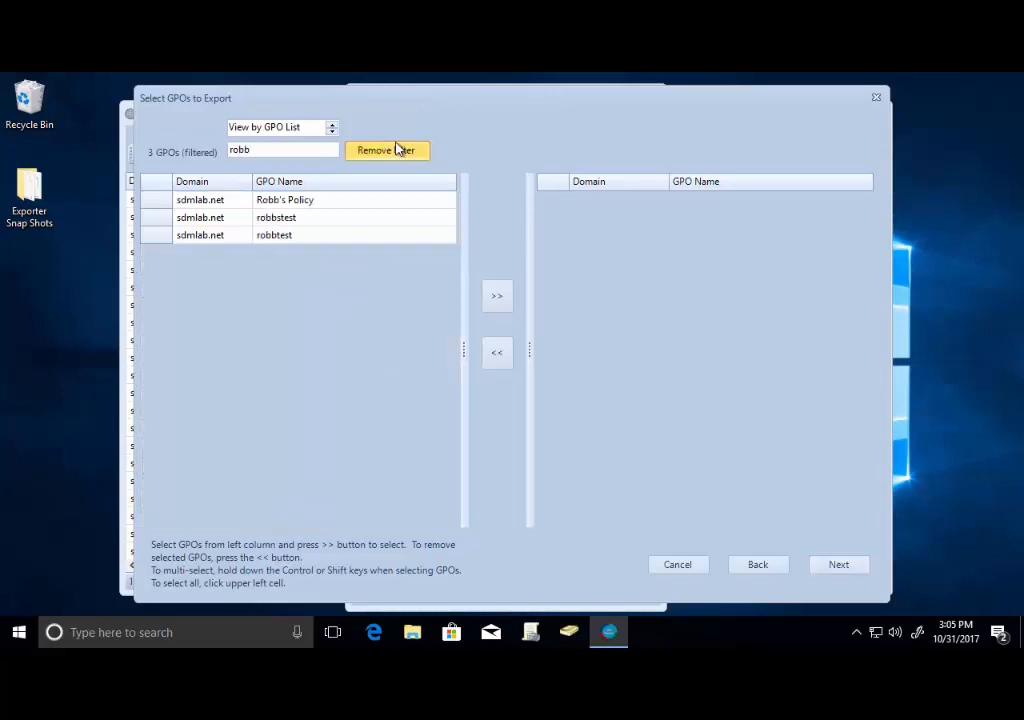
Add Robb's Policy to the export selection and remove it again.
click(265, 205)
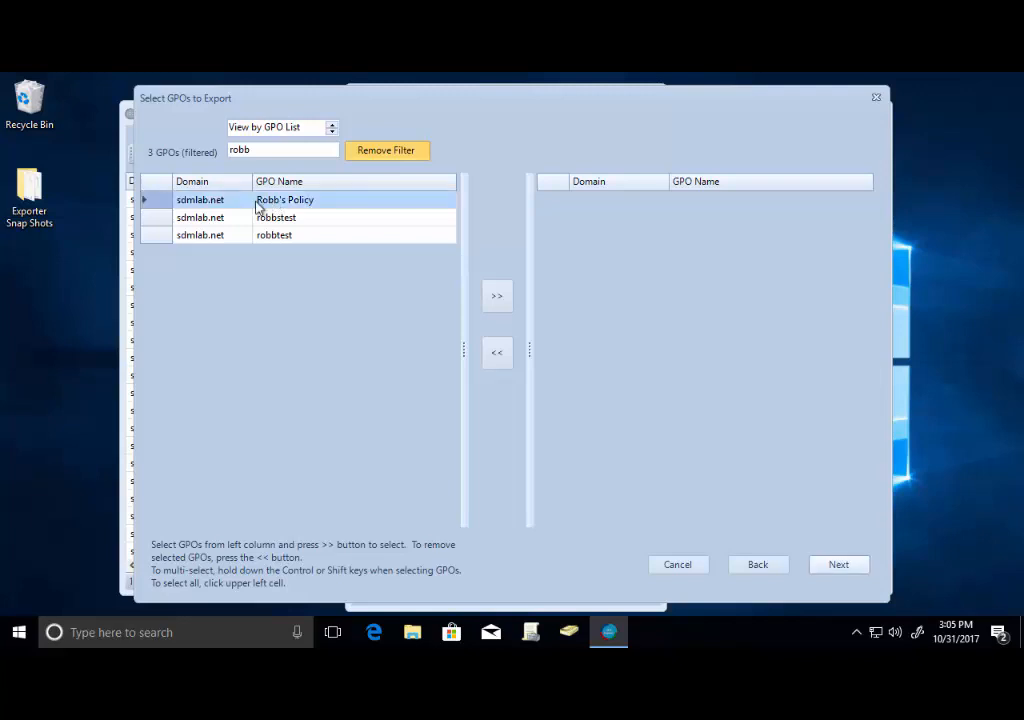
click(500, 298)
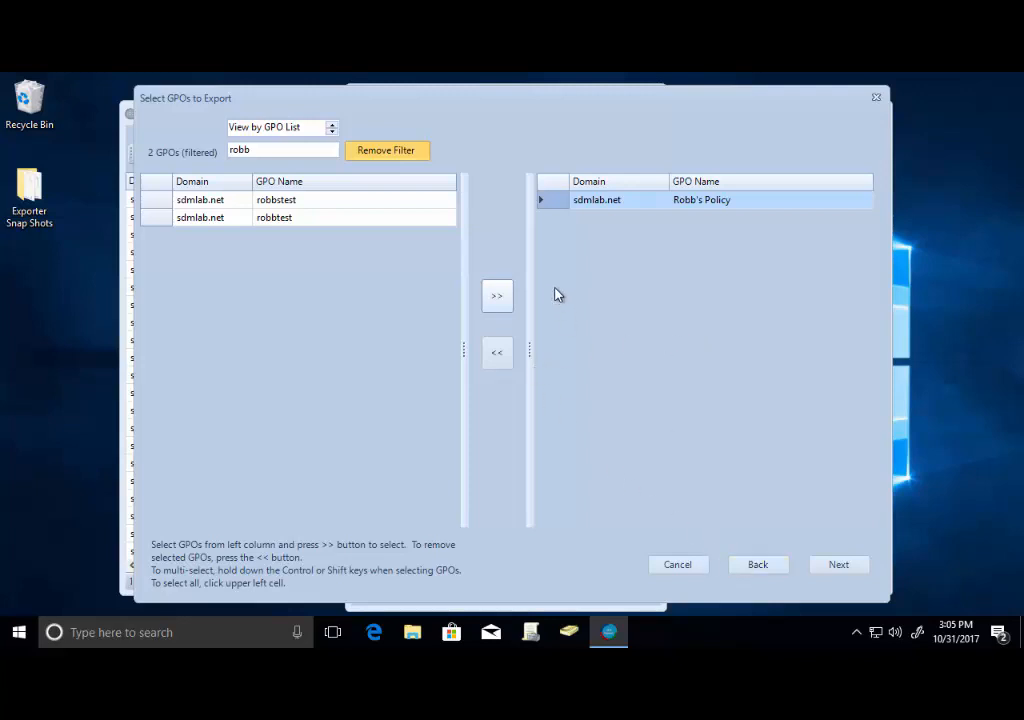
click(499, 355)
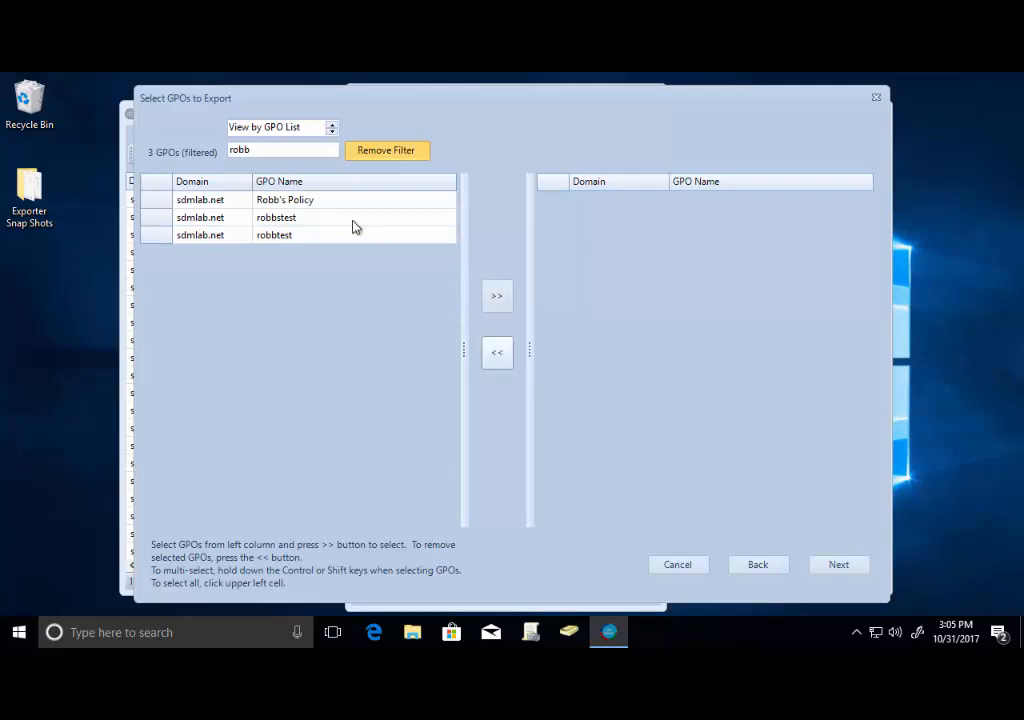
Clear the filter, switch to View by GPO Links, and expand the Marketing OU.
click(378, 160)
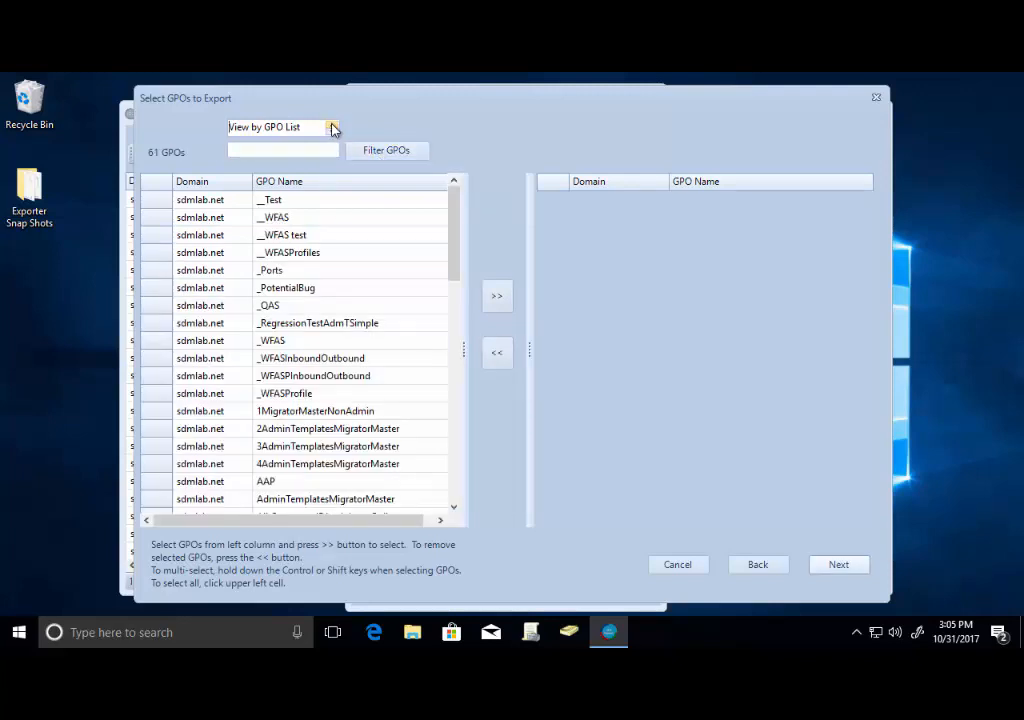
click(331, 133)
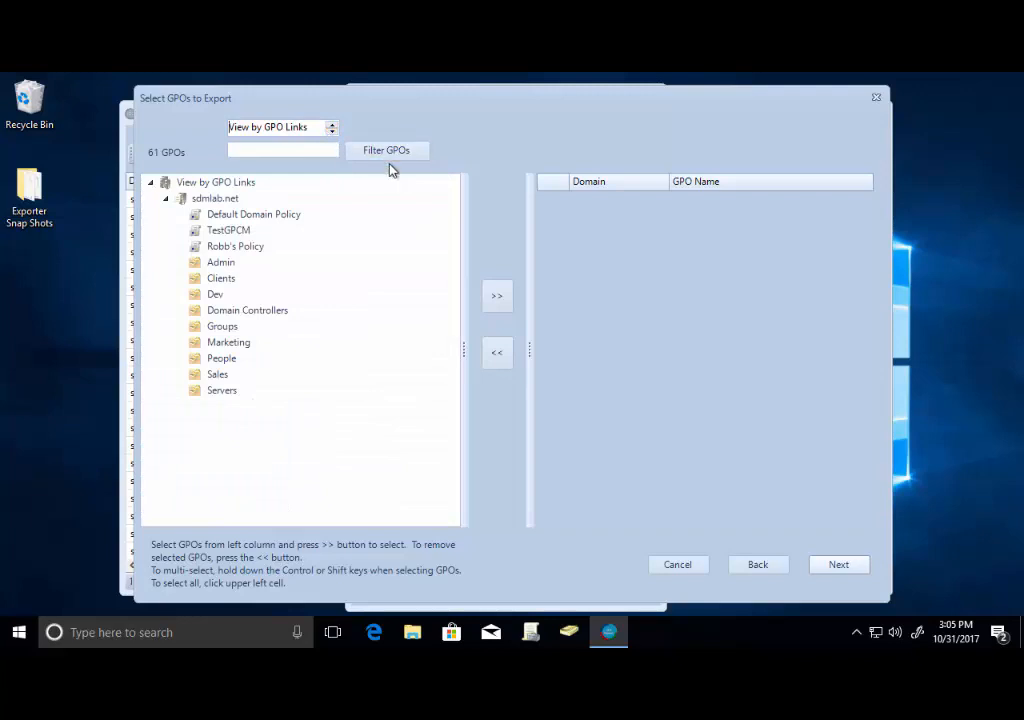
click(241, 346)
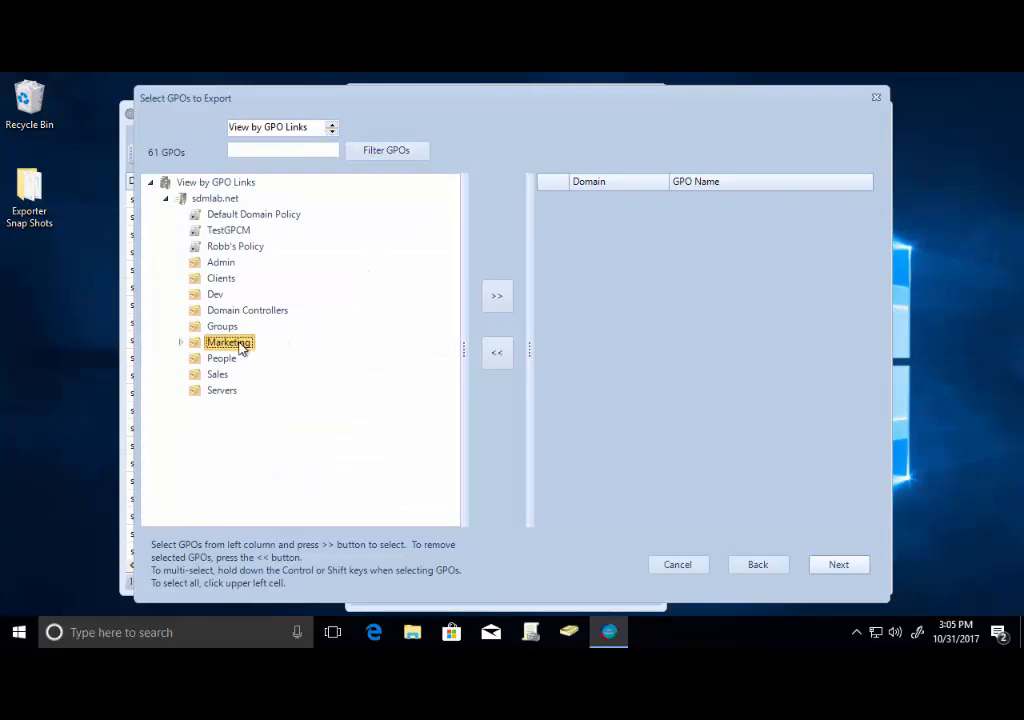
click(182, 343)
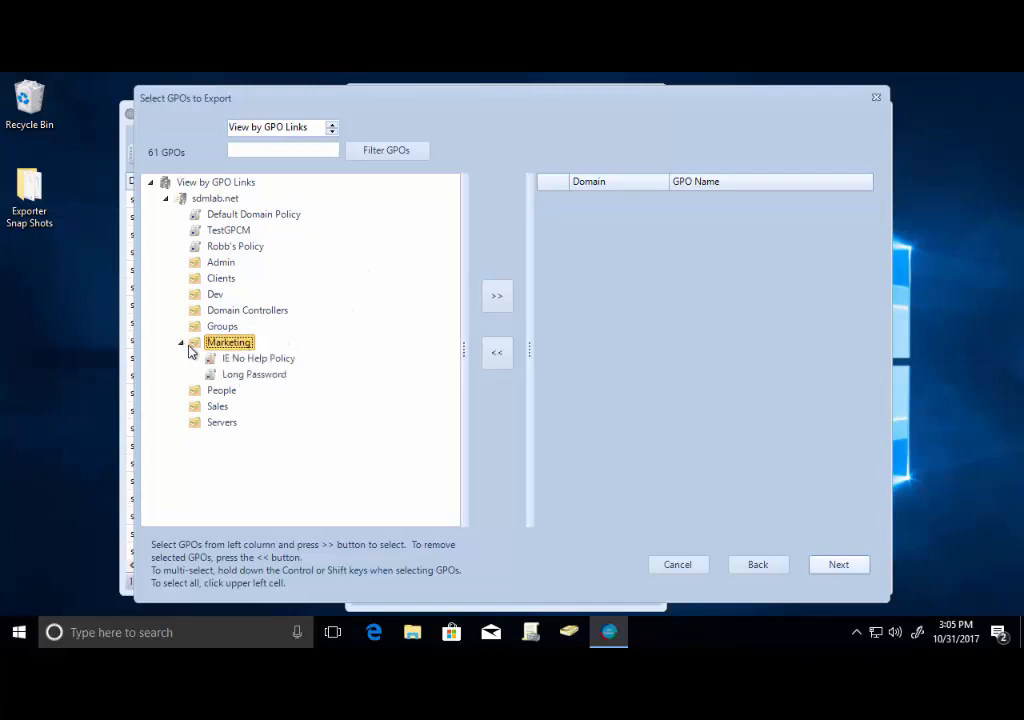
Add the Marketing OU's Long Password and IE No Help Policy GPOs to the export selection.
click(272, 379)
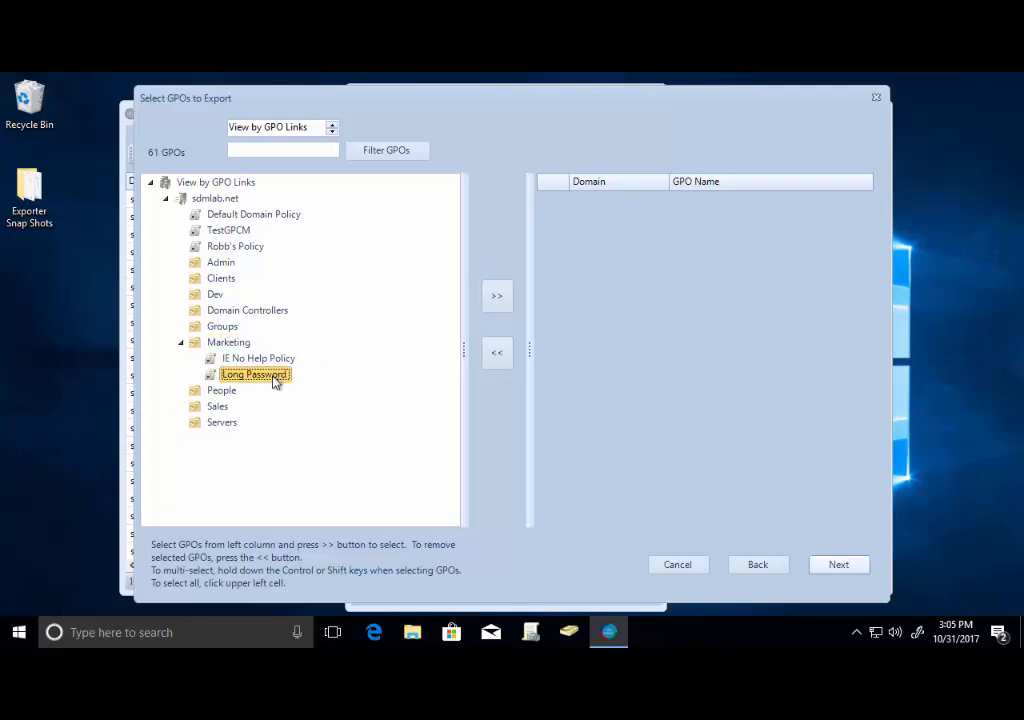
click(498, 298)
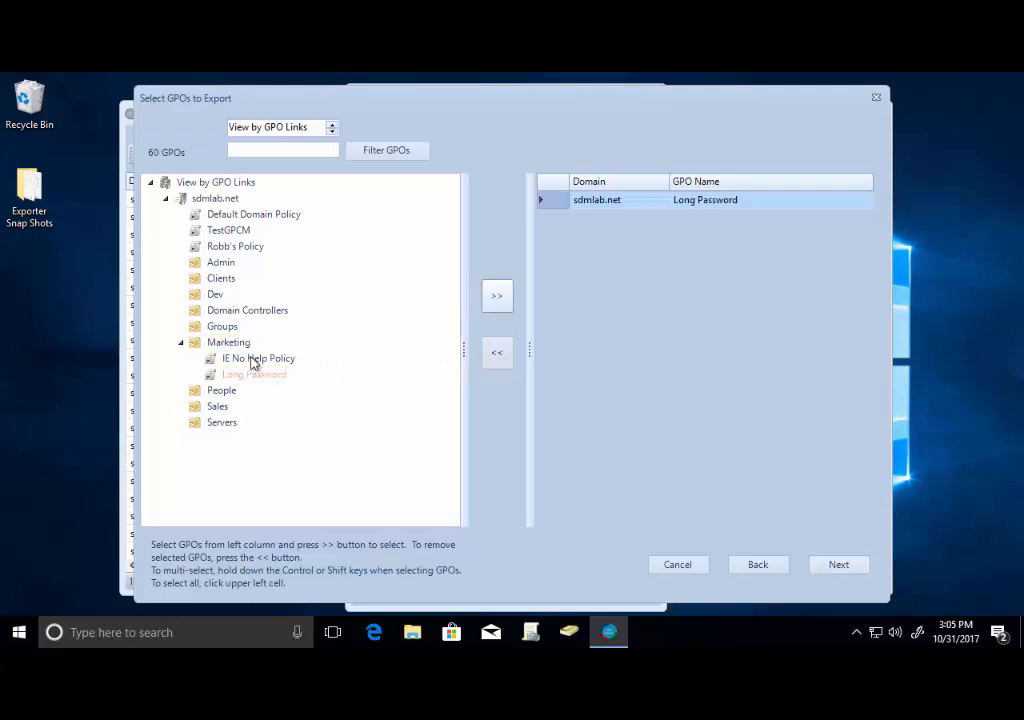
click(258, 358)
click(495, 293)
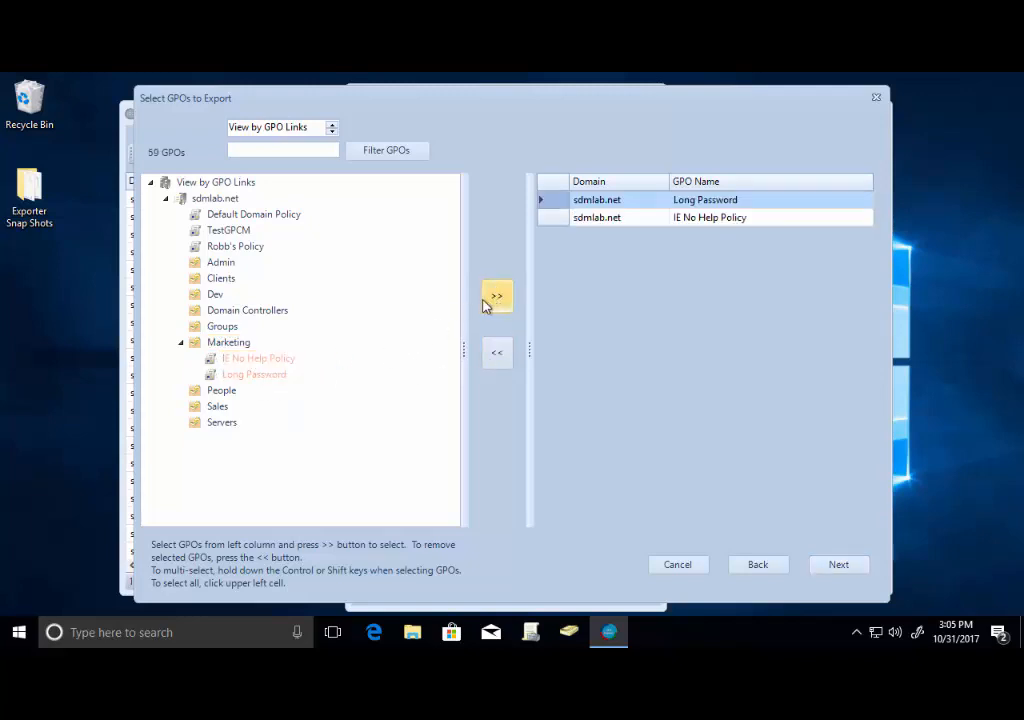
Add Robb's Policy, TestGPCM and Default Domain Policy to the export selection and continue to the next page.
click(235, 247)
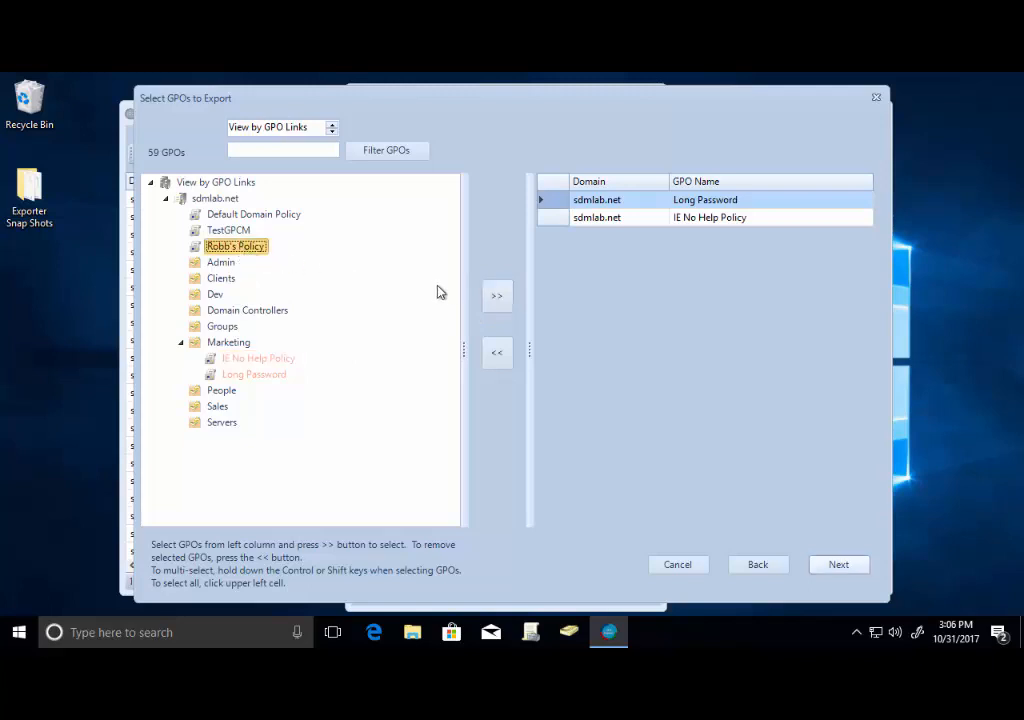
click(497, 297)
click(228, 230)
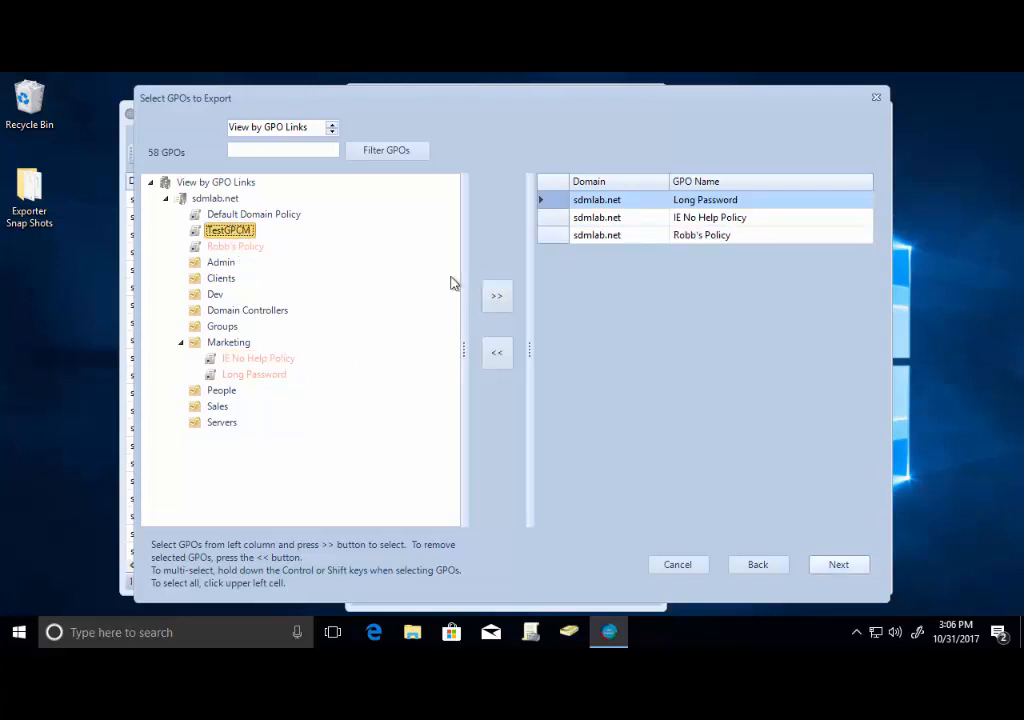
click(497, 296)
click(252, 214)
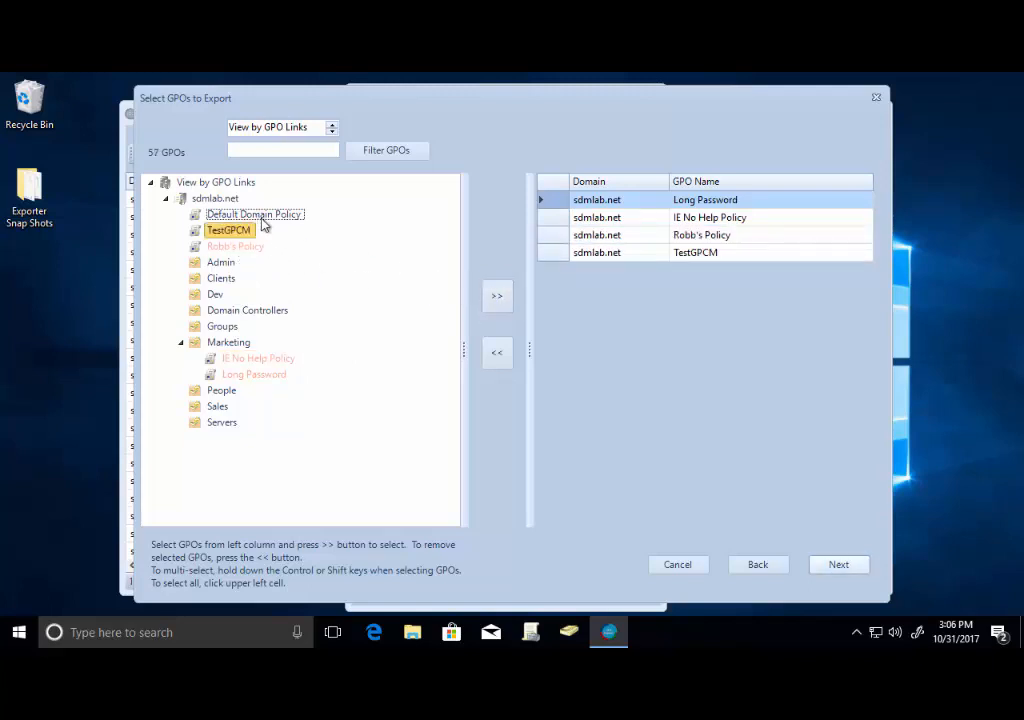
click(497, 295)
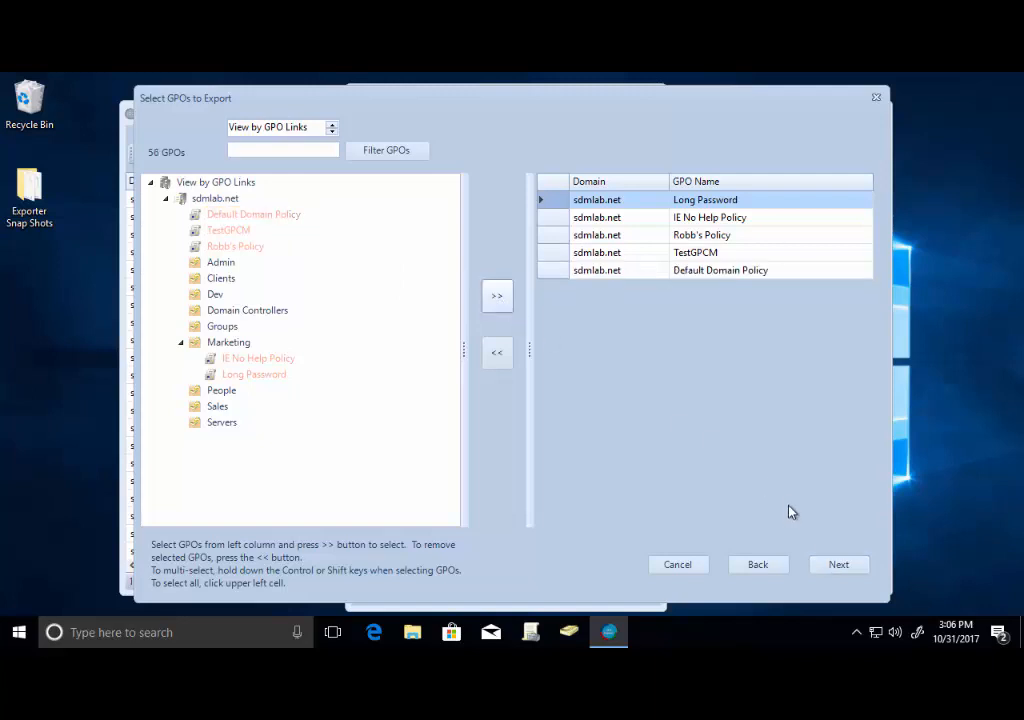
click(839, 566)
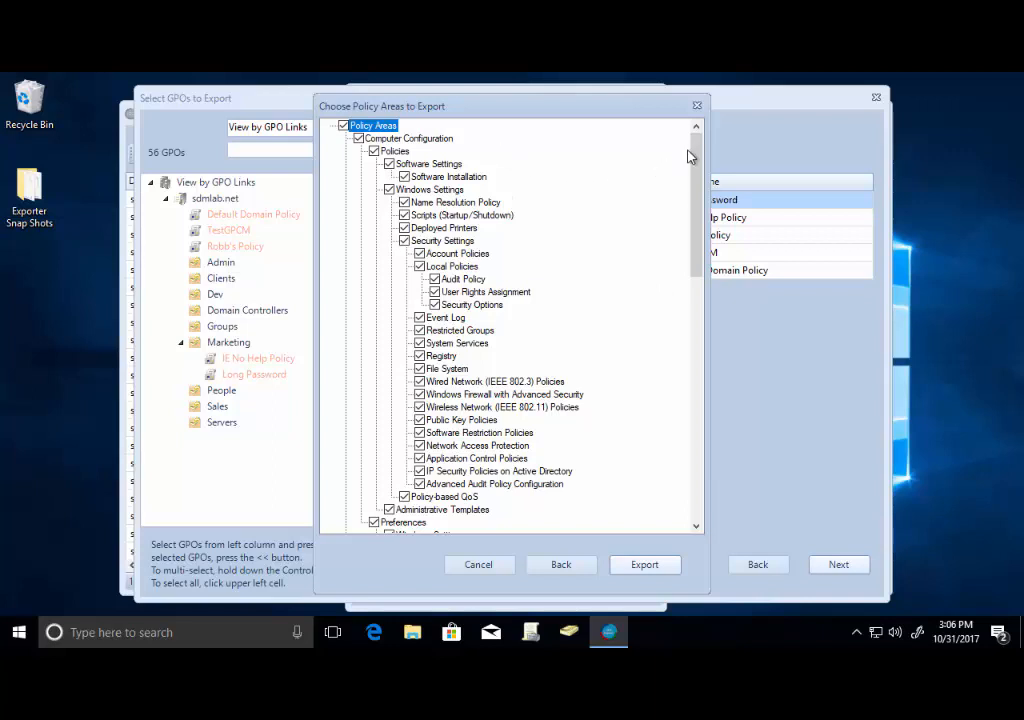
Limit the exported policy areas to Account Policies only and start the export.
drag(697, 154, 648, 90)
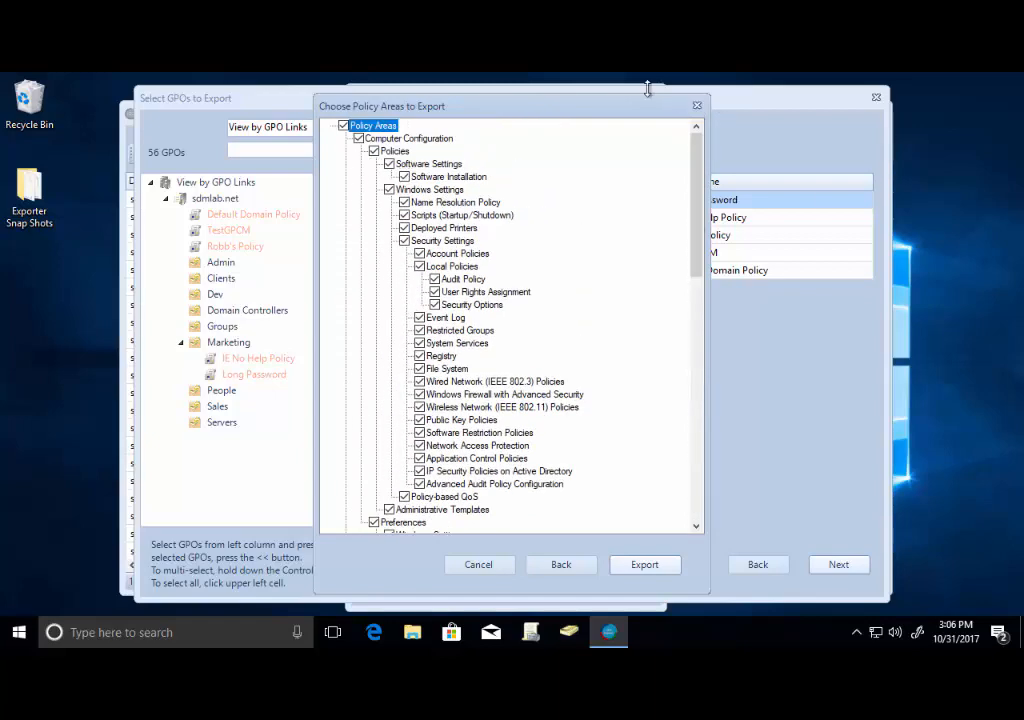
click(343, 125)
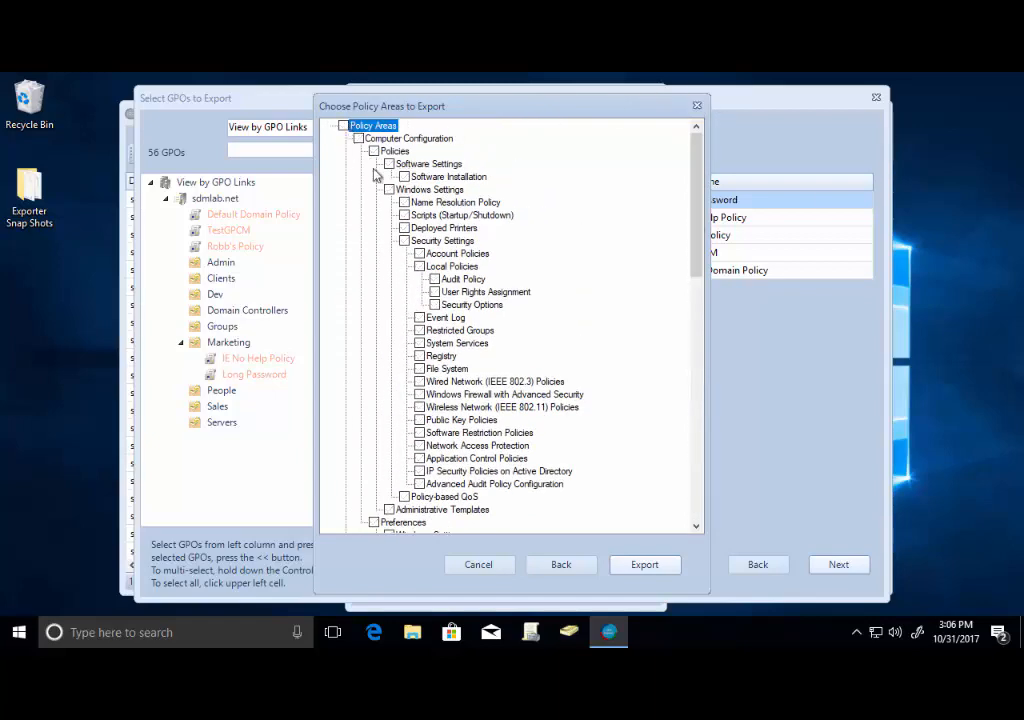
click(420, 254)
click(644, 567)
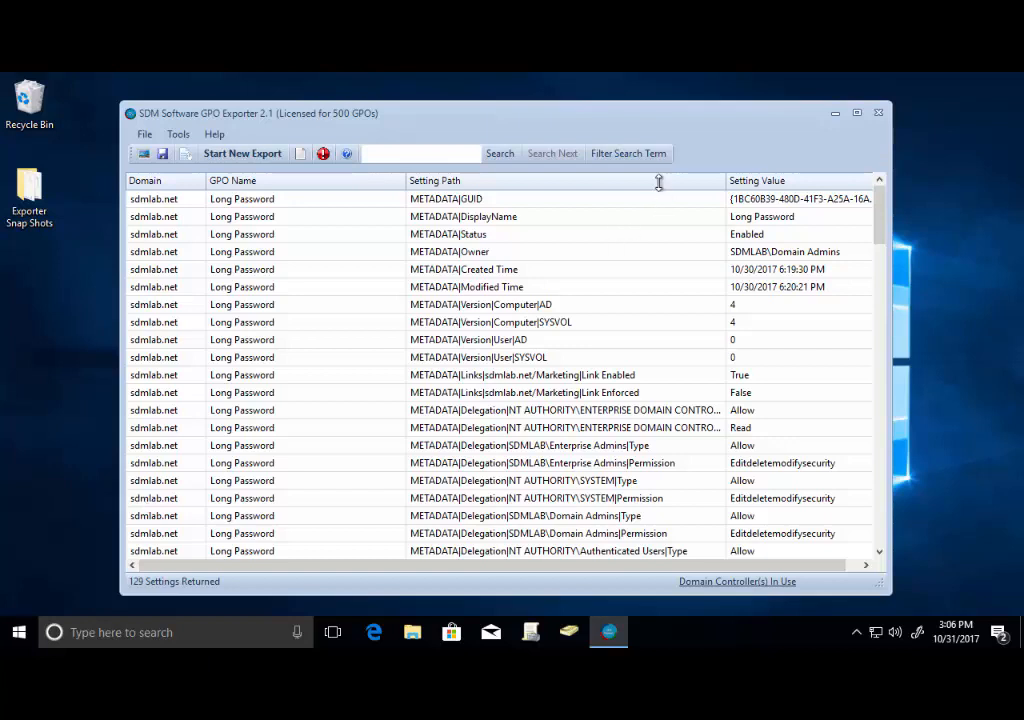
Open the report portal, use the current export data, and run the Conflicting Settings report.
click(186, 157)
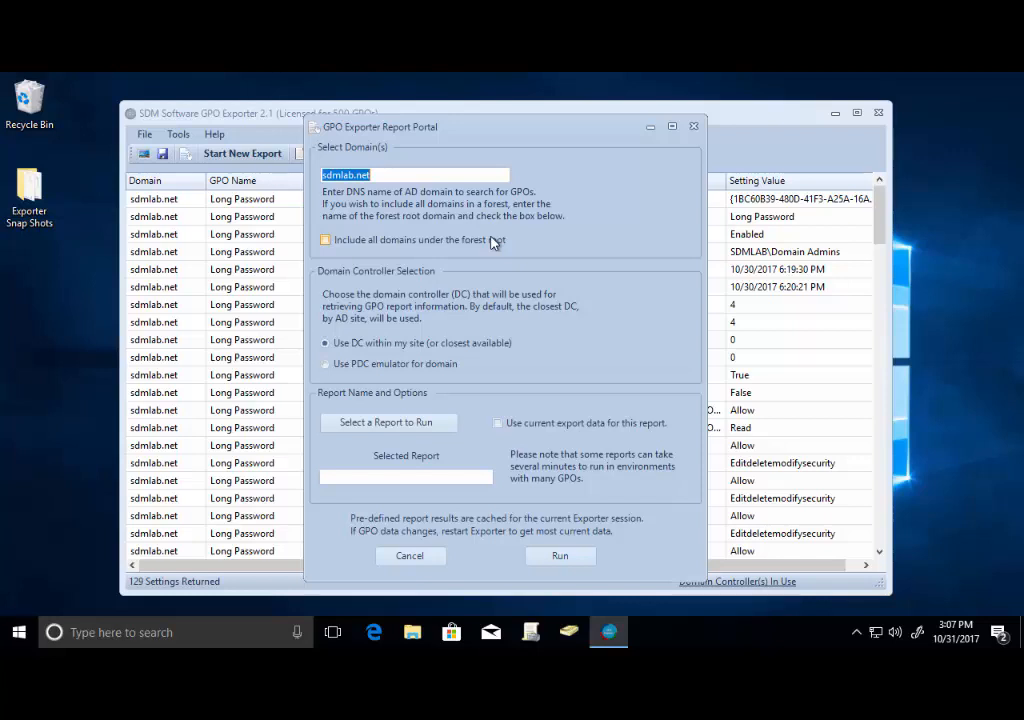
click(498, 424)
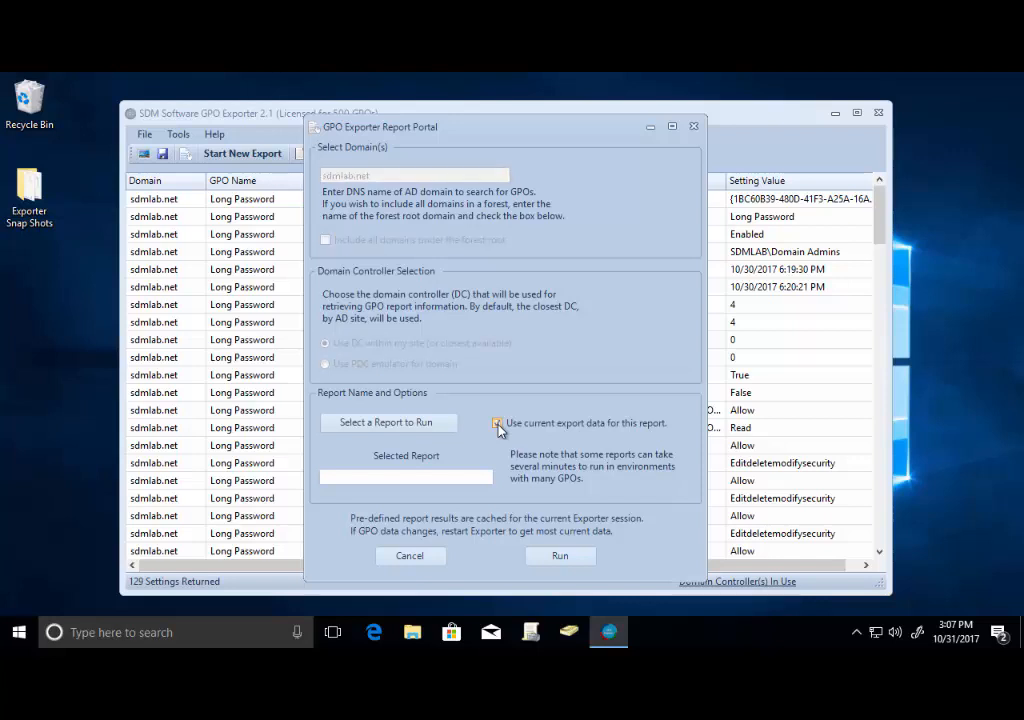
click(409, 428)
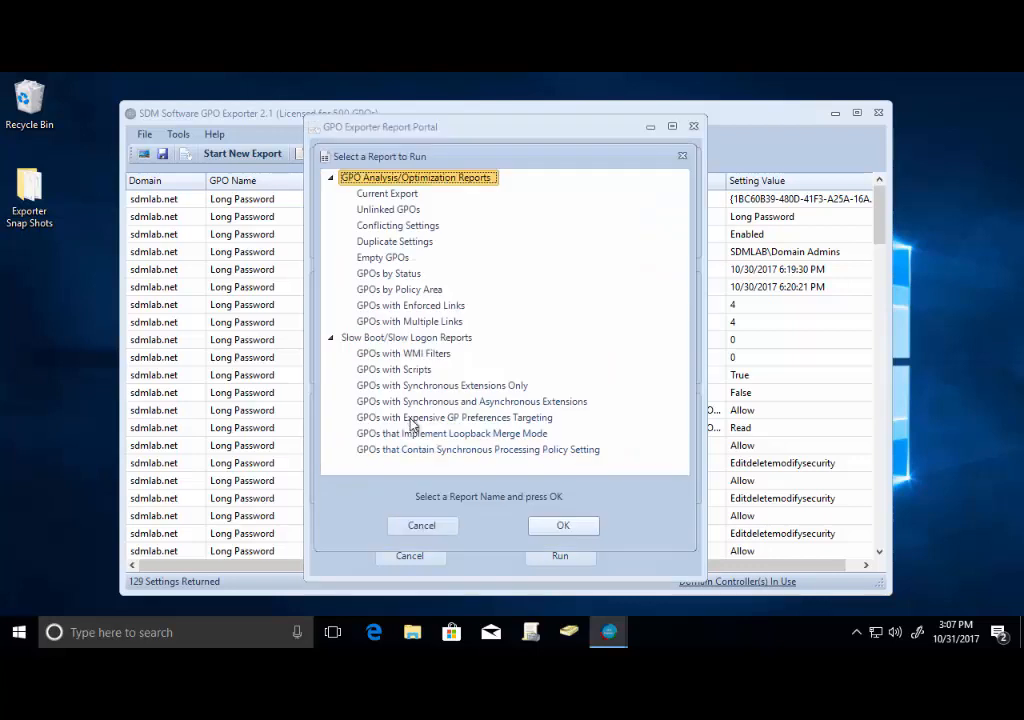
click(412, 228)
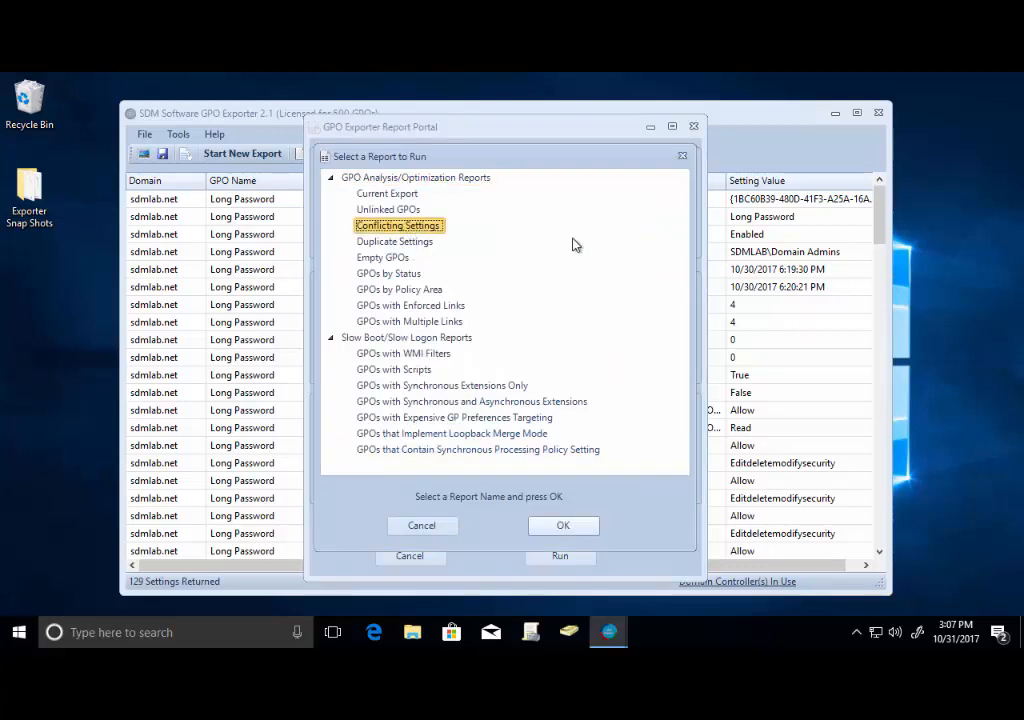
click(556, 528)
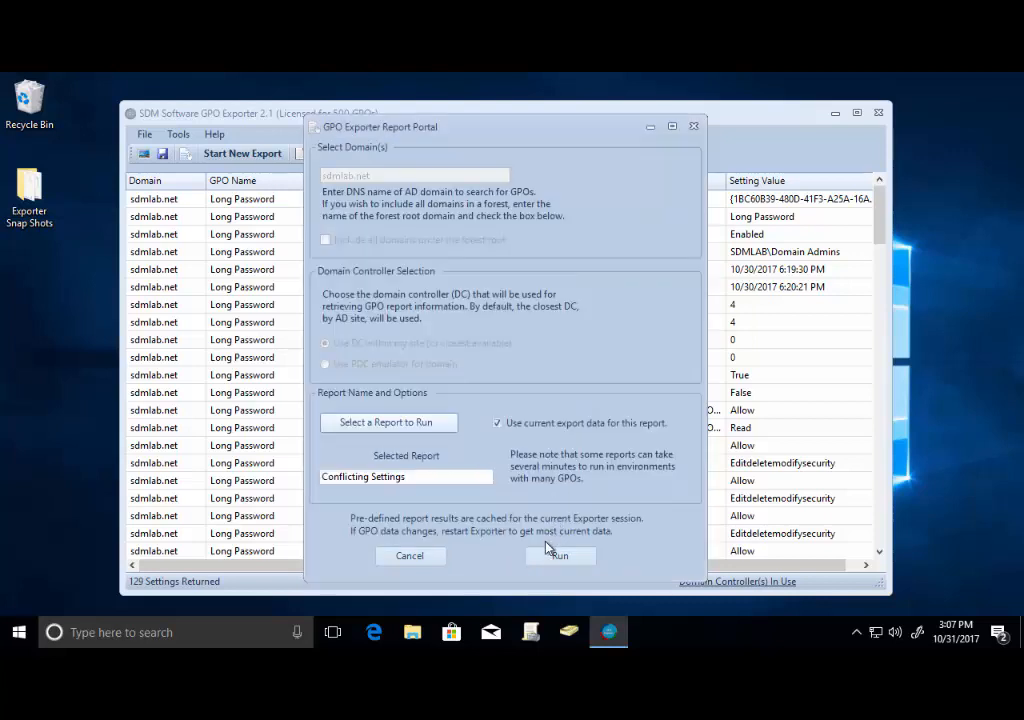
click(558, 555)
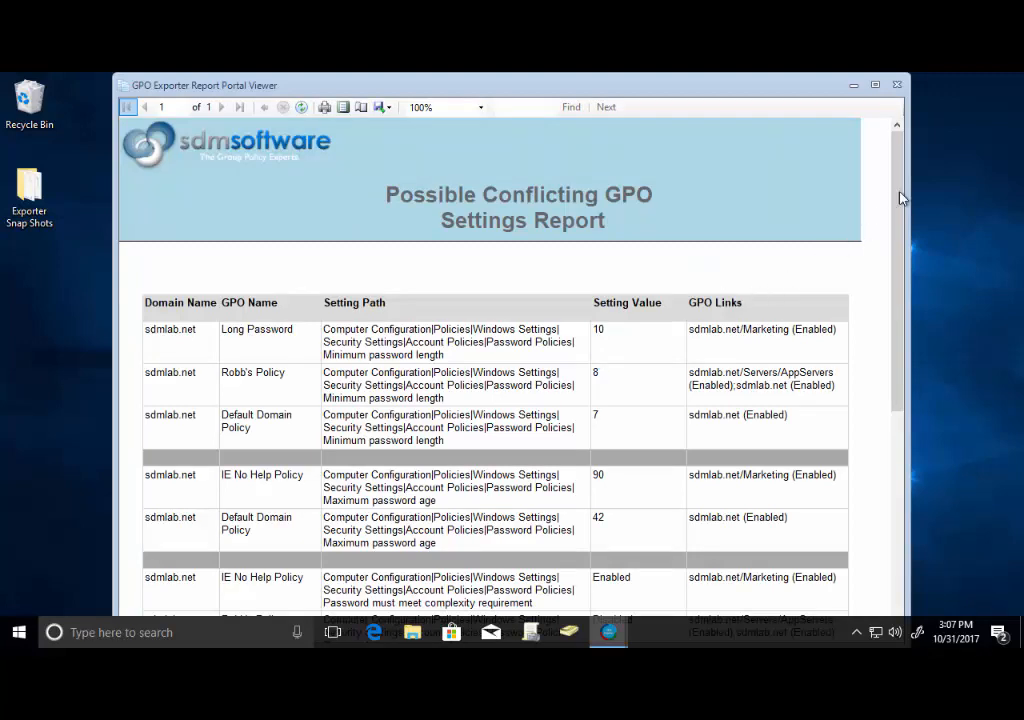
Read through the conflicting settings report, then close the report viewer.
drag(897, 155, 892, 193)
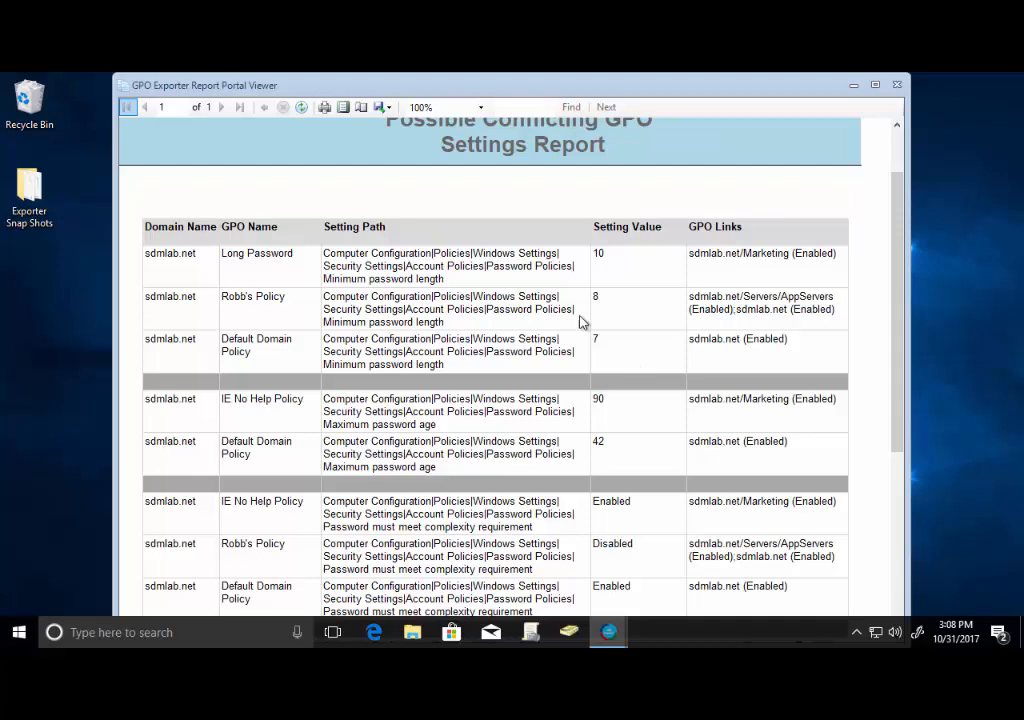
scroll(620, 364, down, 5)
scroll(607, 361, up, 5)
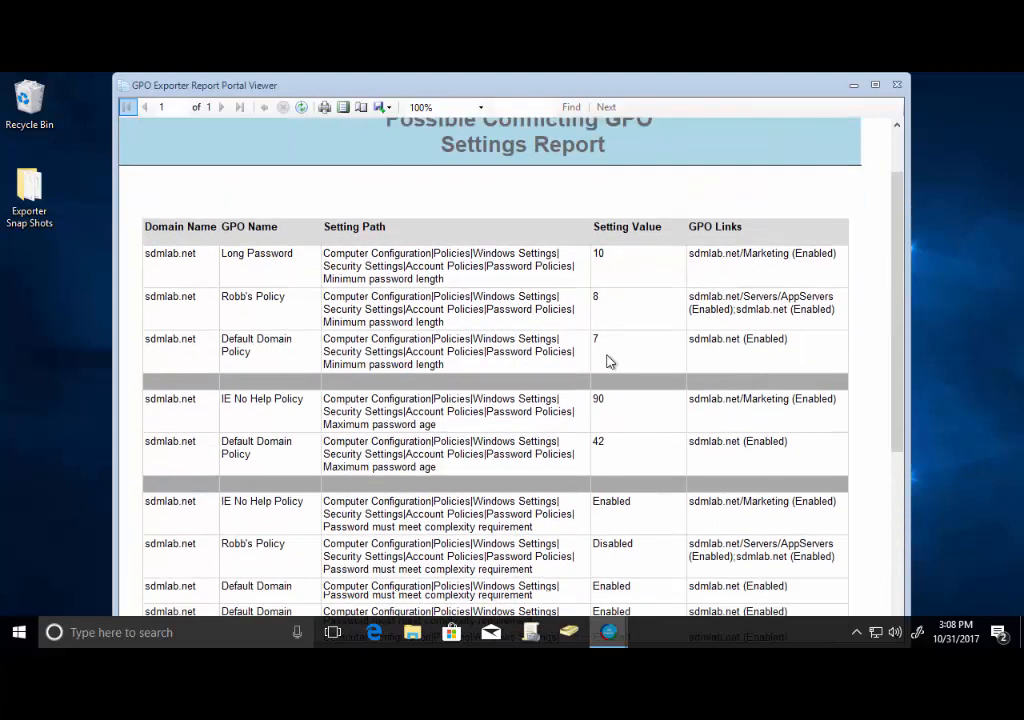
scroll(608, 360, down, 4)
scroll(553, 345, up, 3)
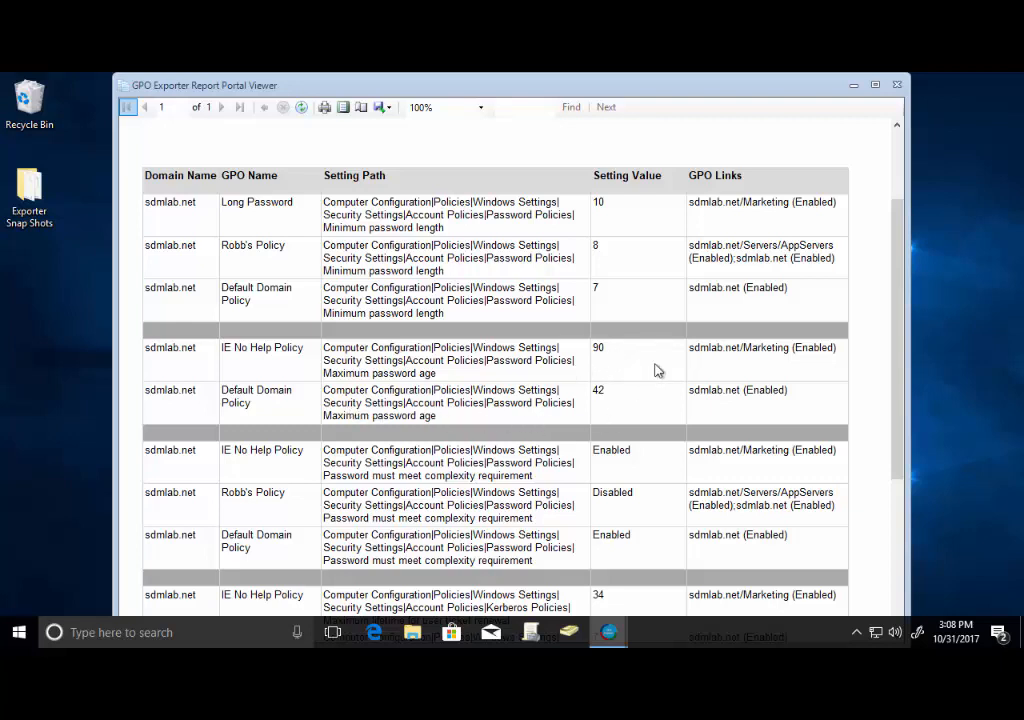
scroll(657, 371, down, 2)
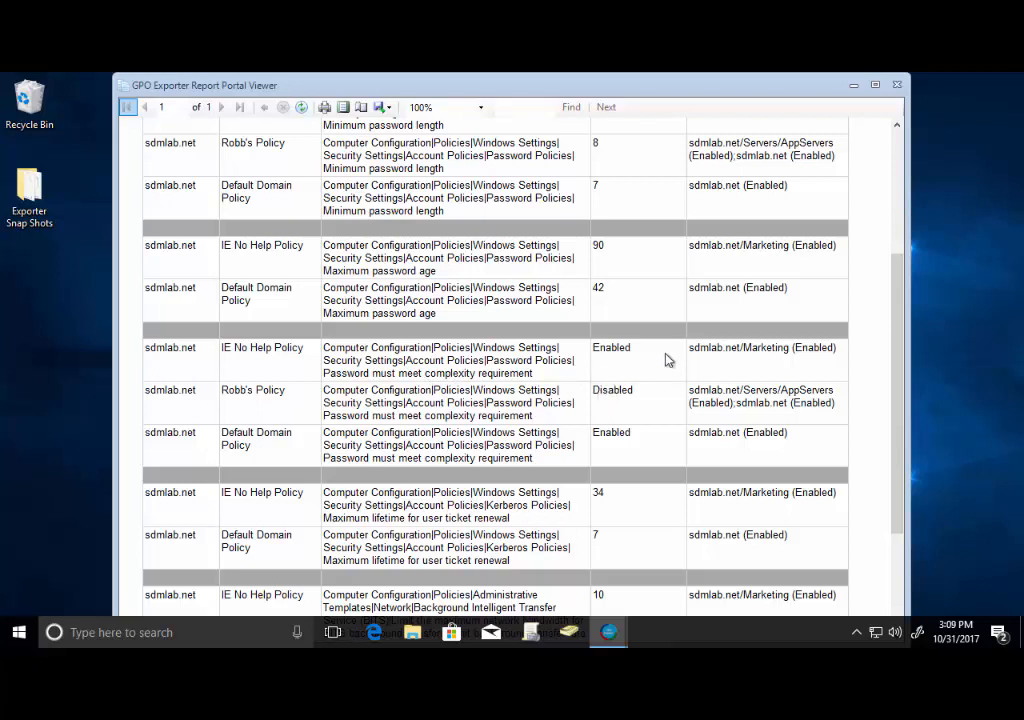
scroll(690, 352, down, 3)
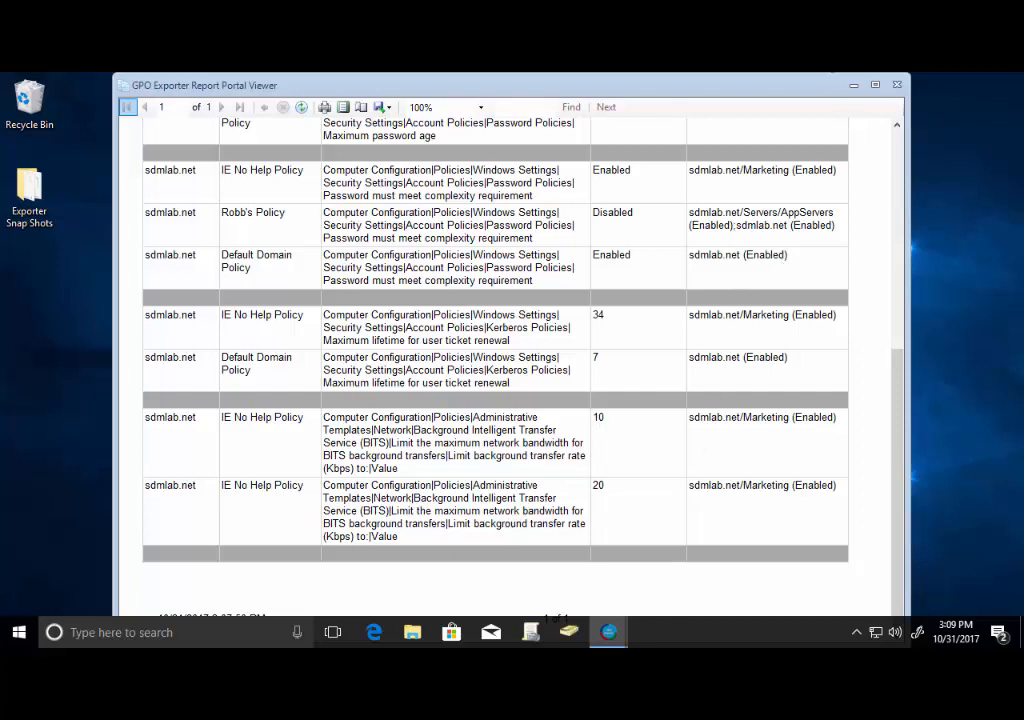
click(897, 88)
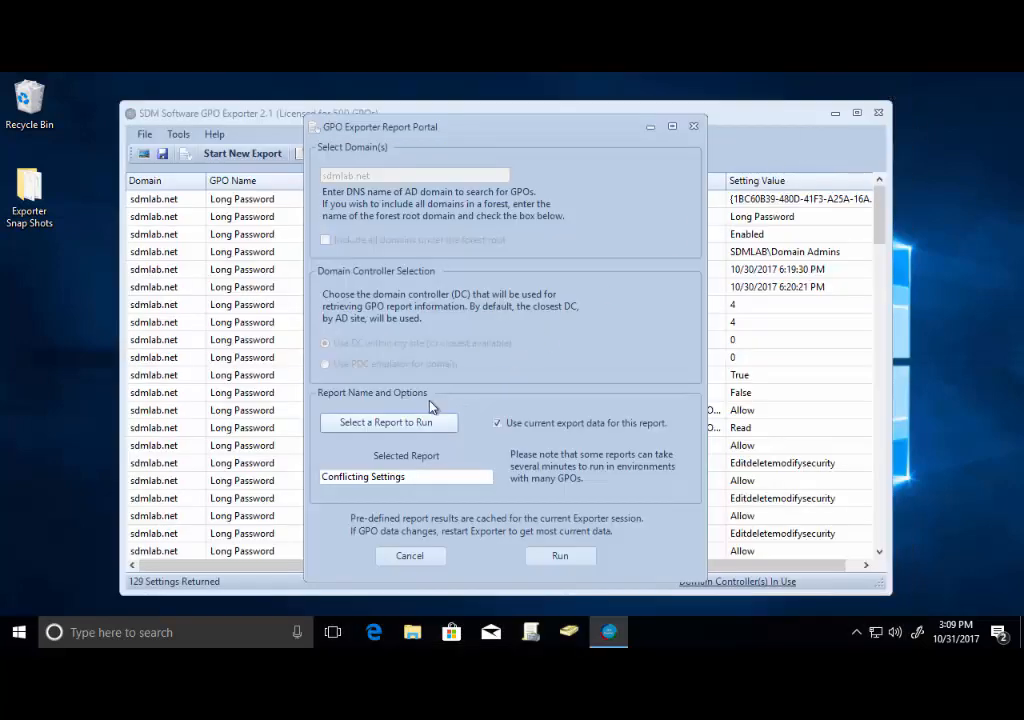
Run the Unlinked GPOs report on the current export data and close its viewer.
click(418, 423)
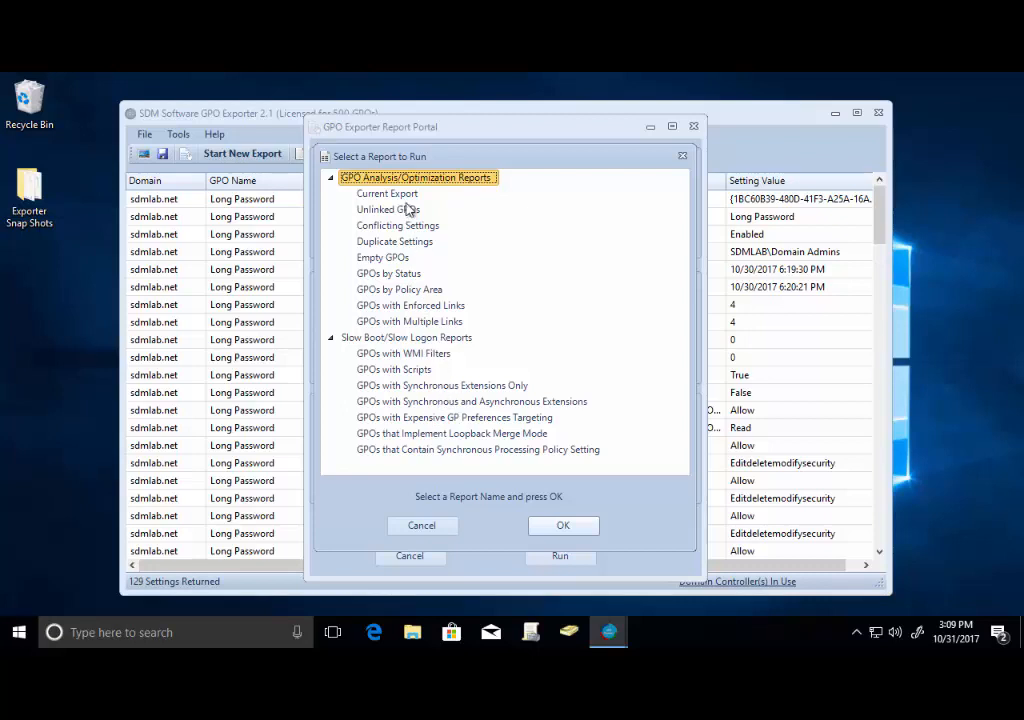
click(398, 210)
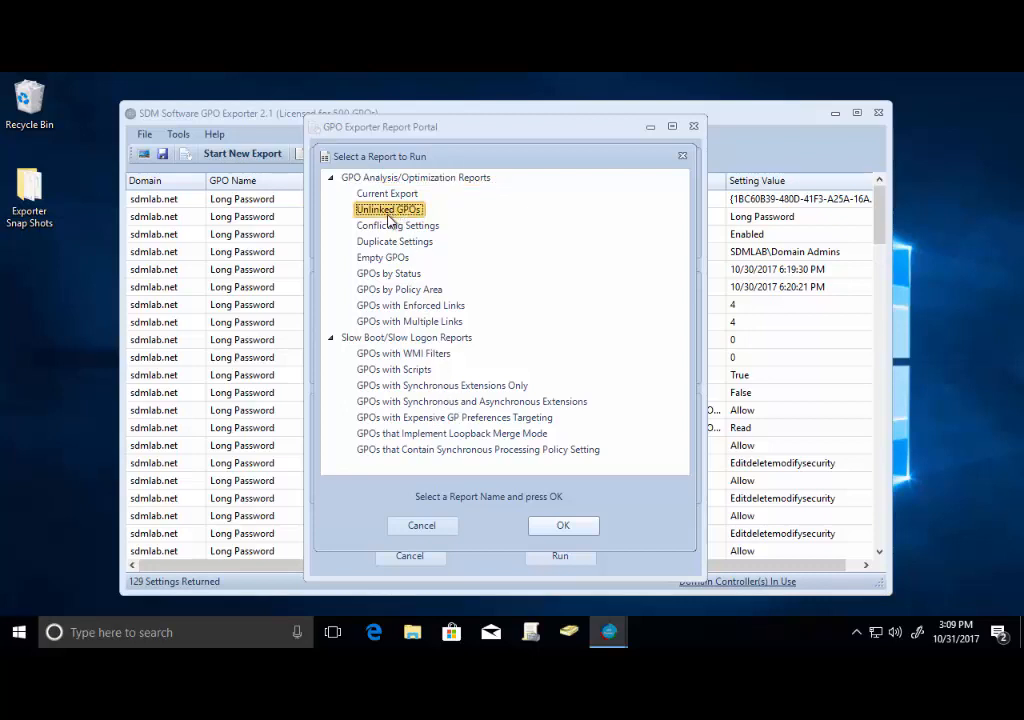
click(558, 527)
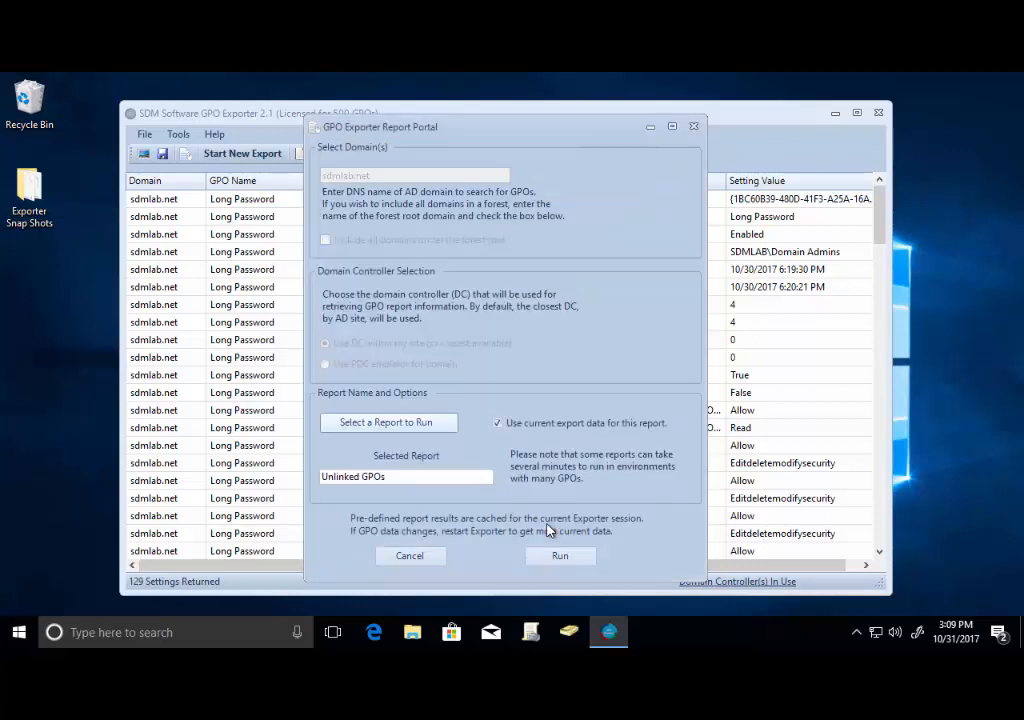
click(568, 555)
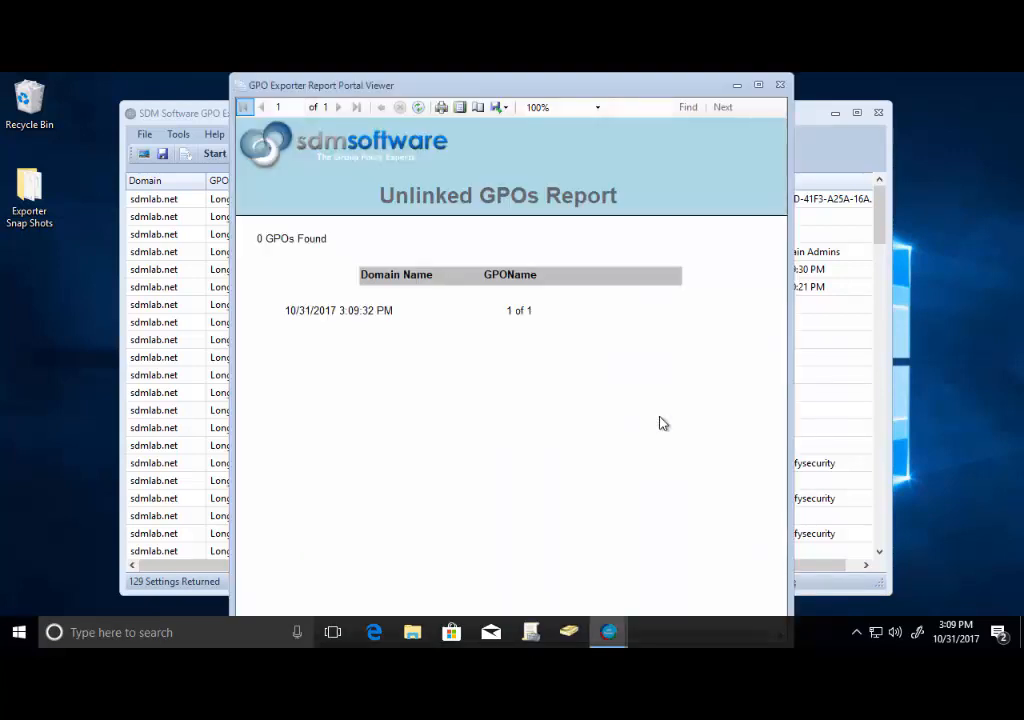
click(781, 86)
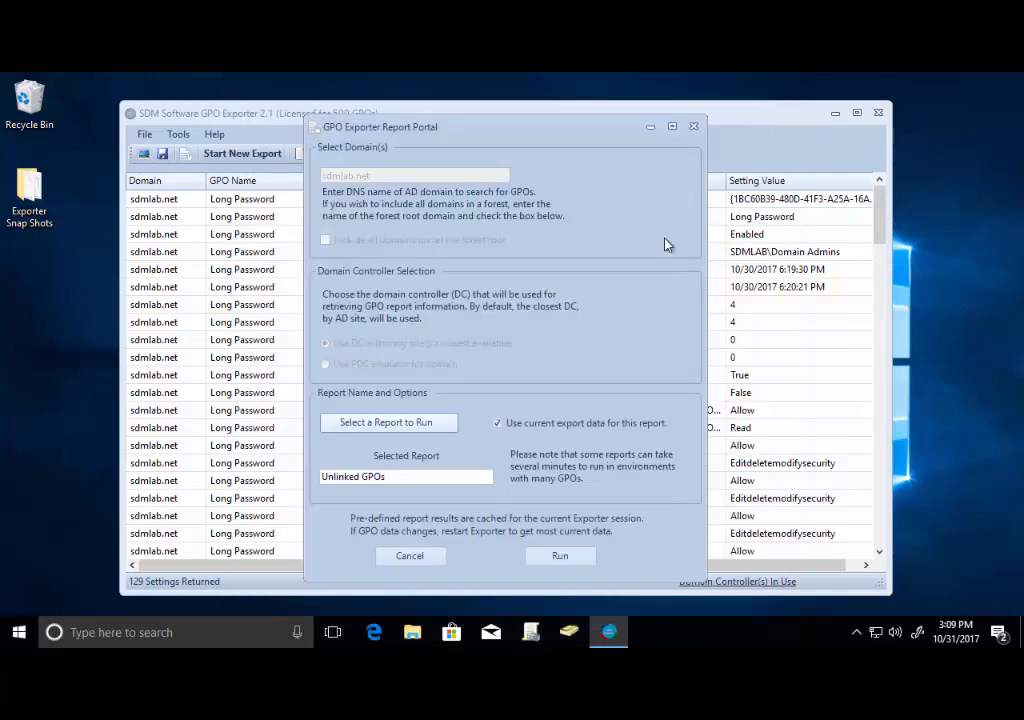
Rerun the Unlinked GPOs report against live data, including all domains under the forest root.
click(498, 423)
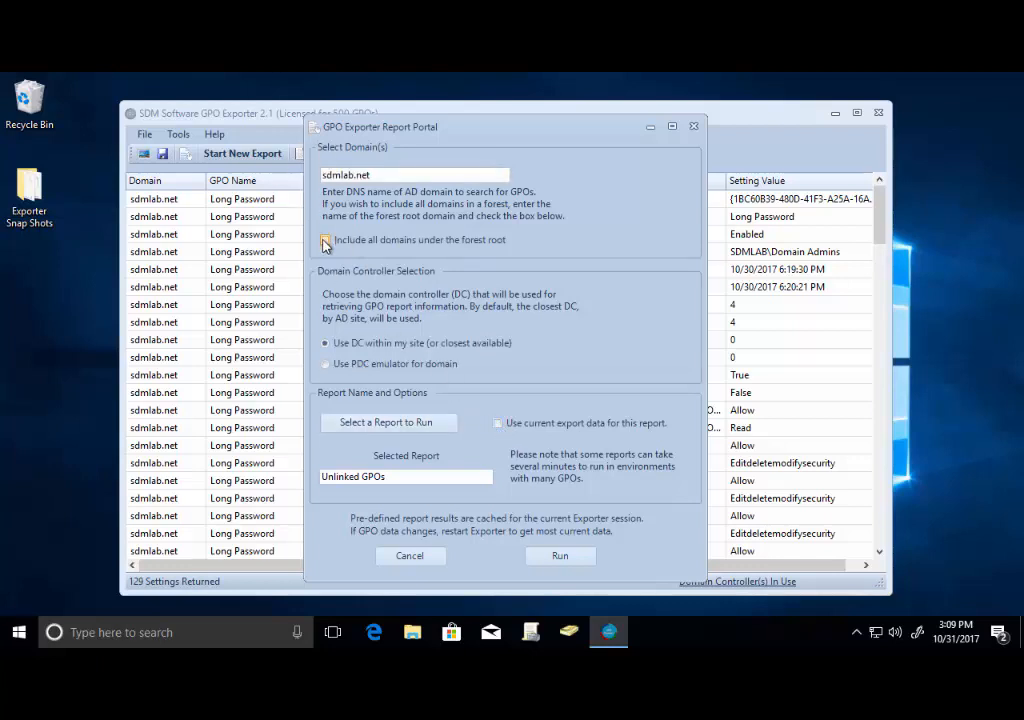
click(325, 241)
click(409, 423)
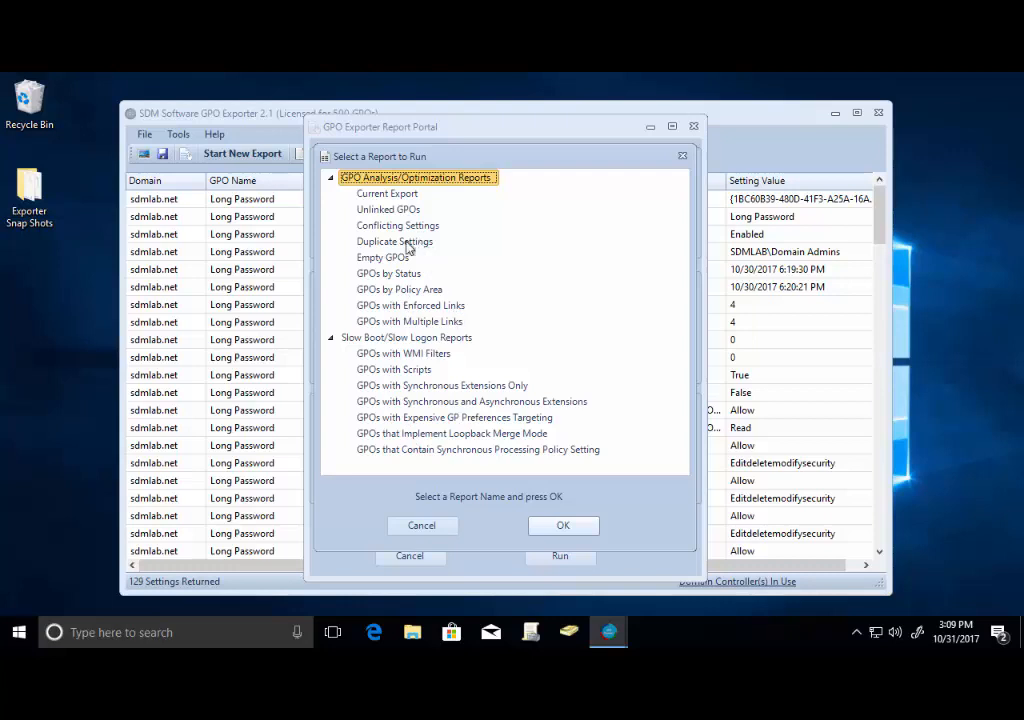
click(389, 211)
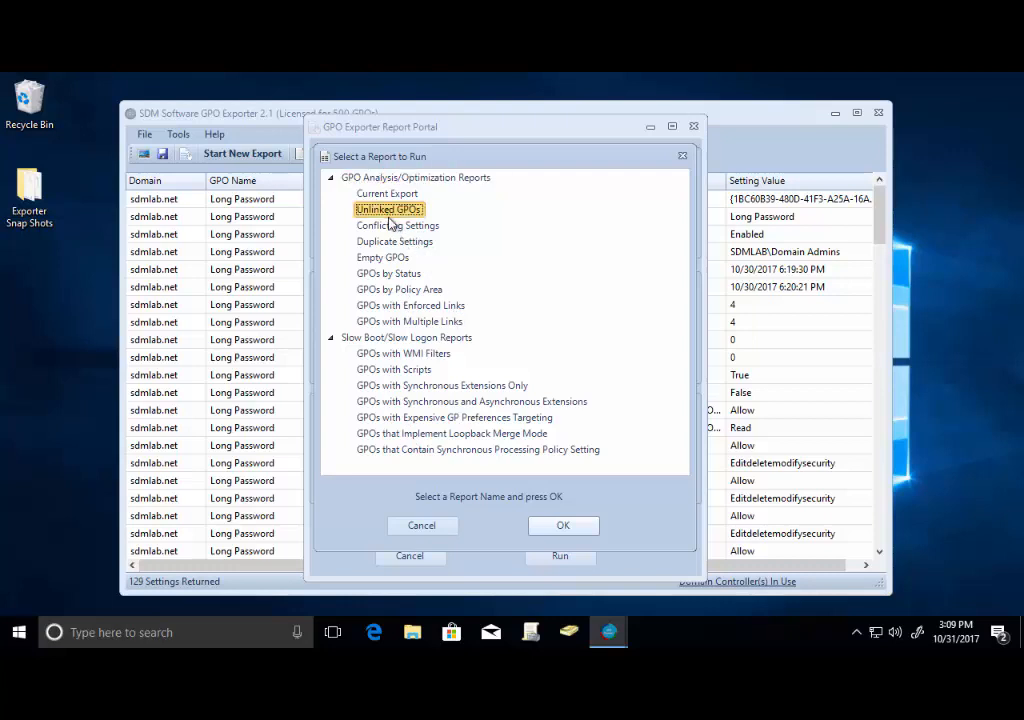
click(552, 525)
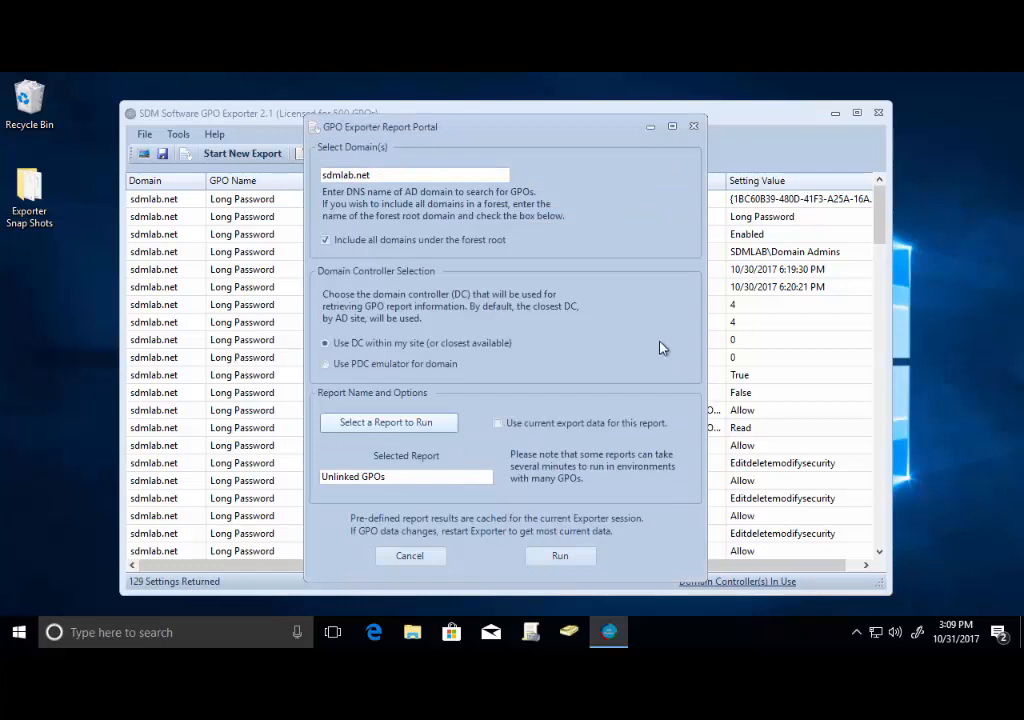
click(578, 555)
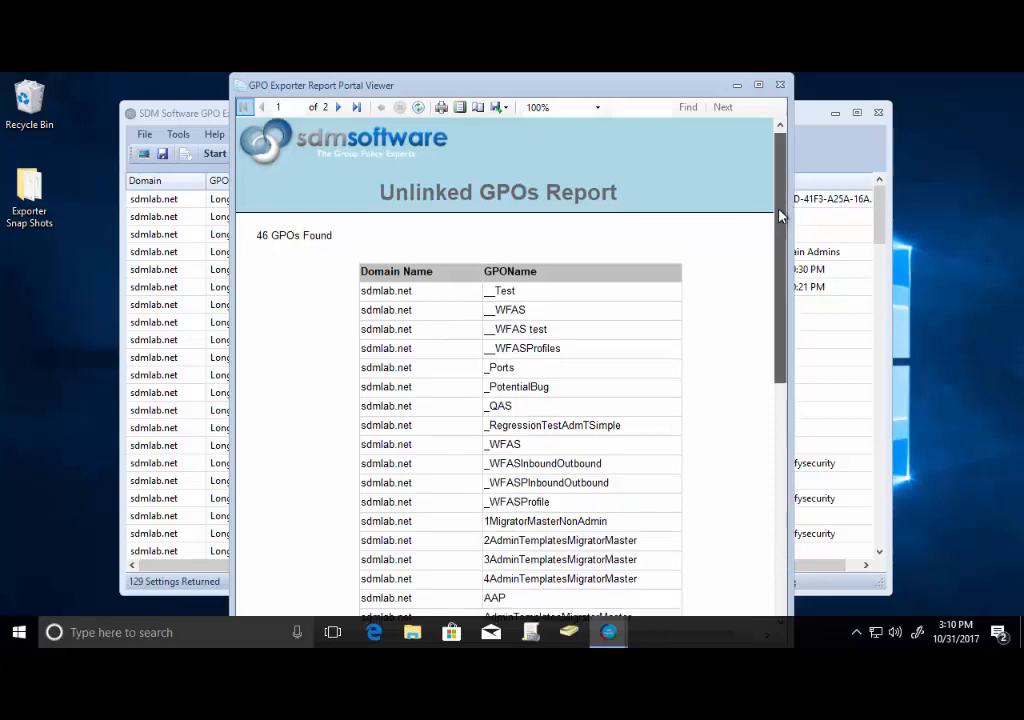
Scroll through the unlinked GPOs list, then close the report viewer.
scroll(765, 270, down, 4)
scroll(760, 295, down, 6)
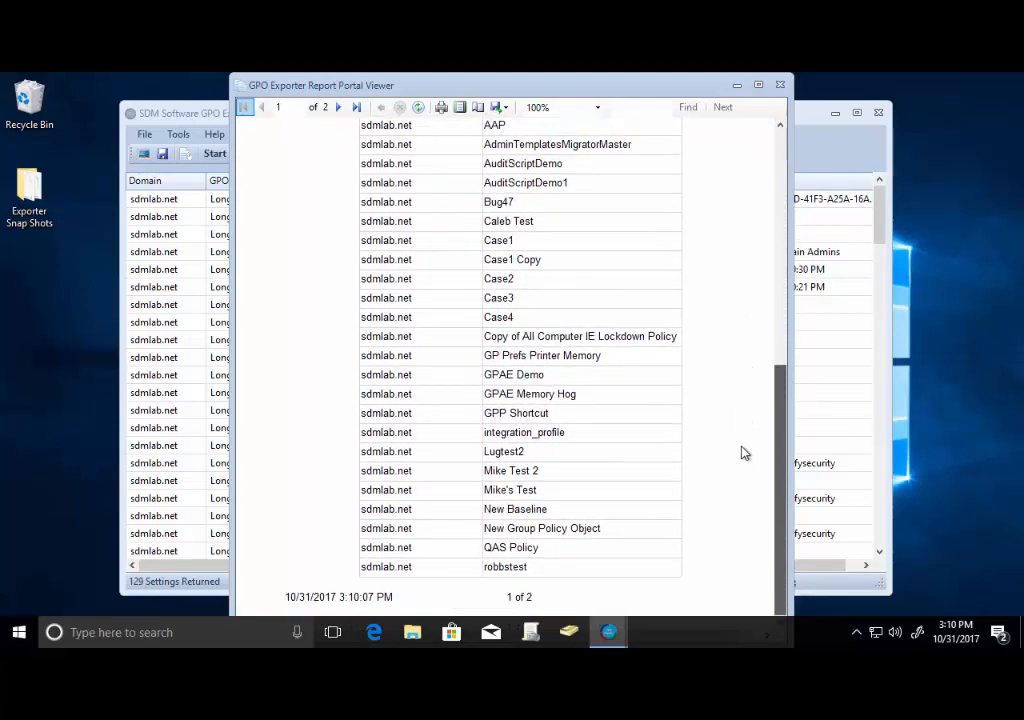
scroll(742, 420, up, 9)
scroll(742, 218, up, 1)
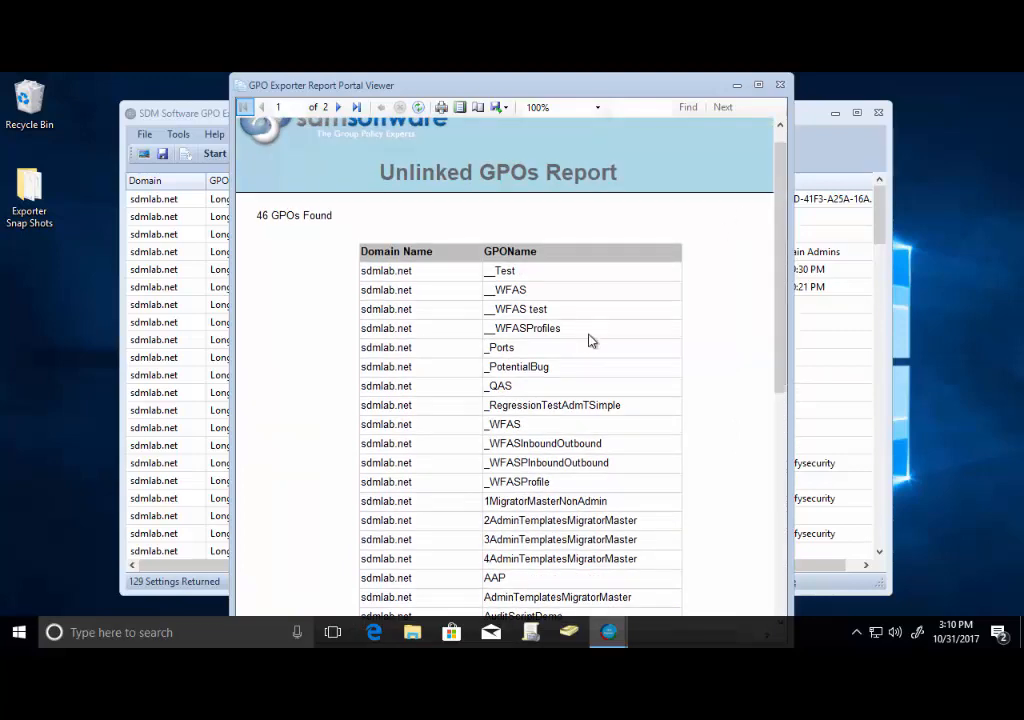
click(780, 86)
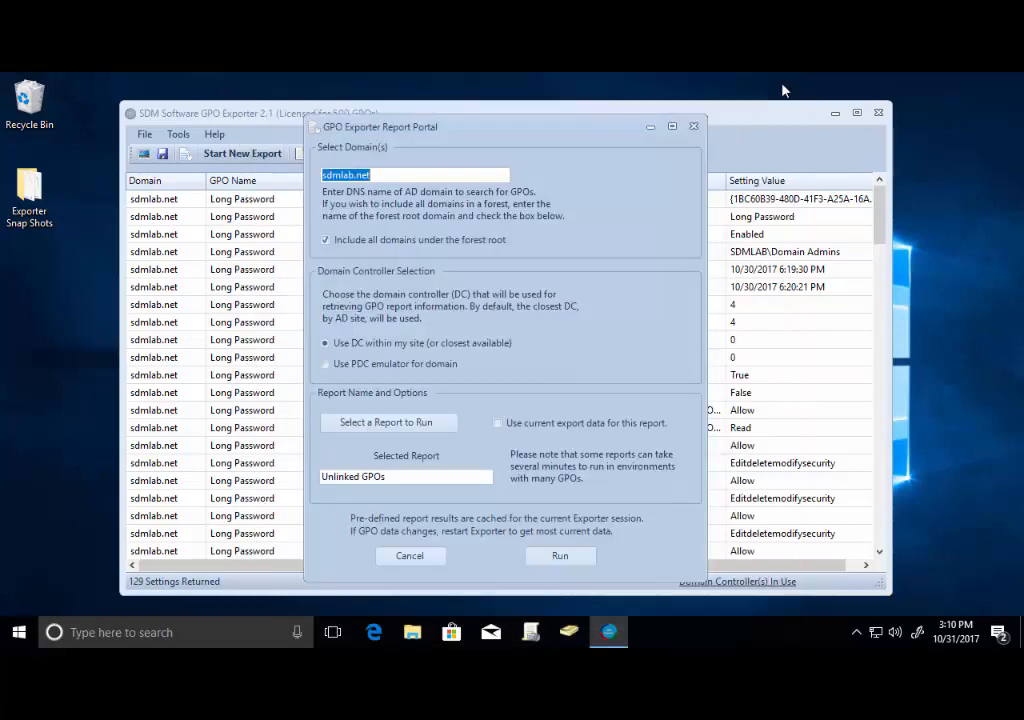
Run the GPOs with Scripts report against live data, then close the report viewer.
click(408, 422)
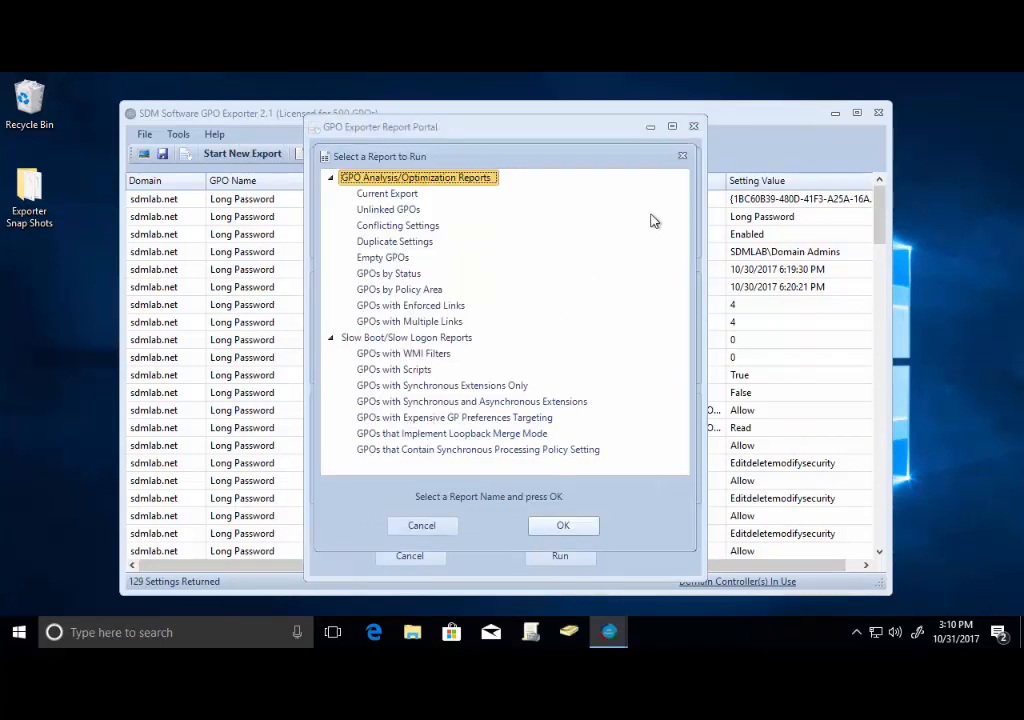
click(421, 243)
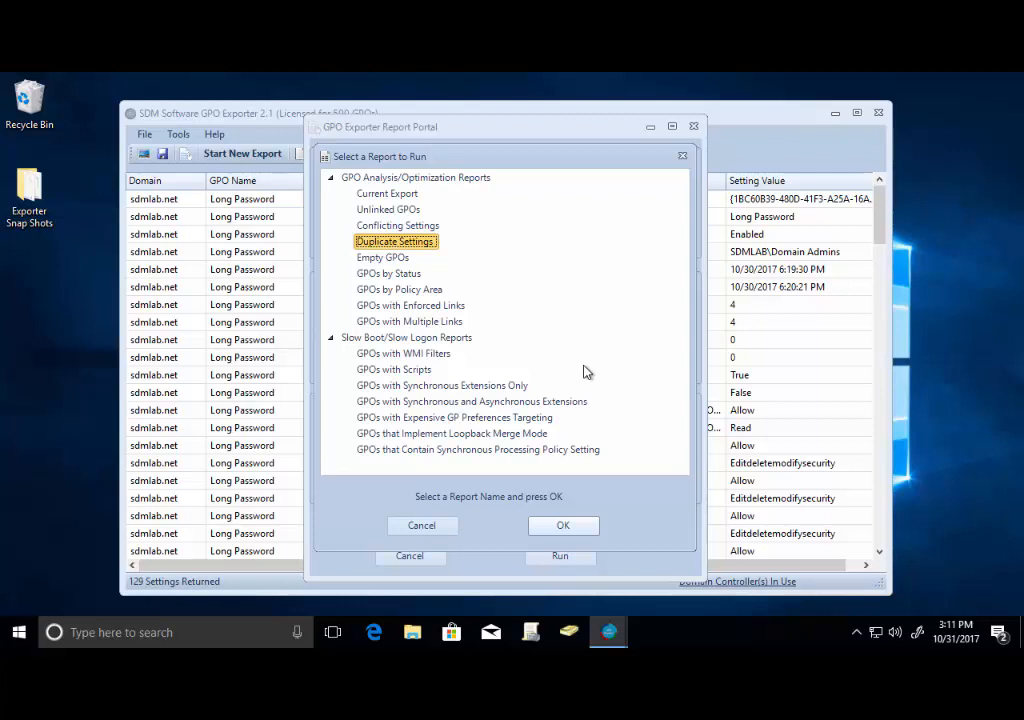
click(398, 370)
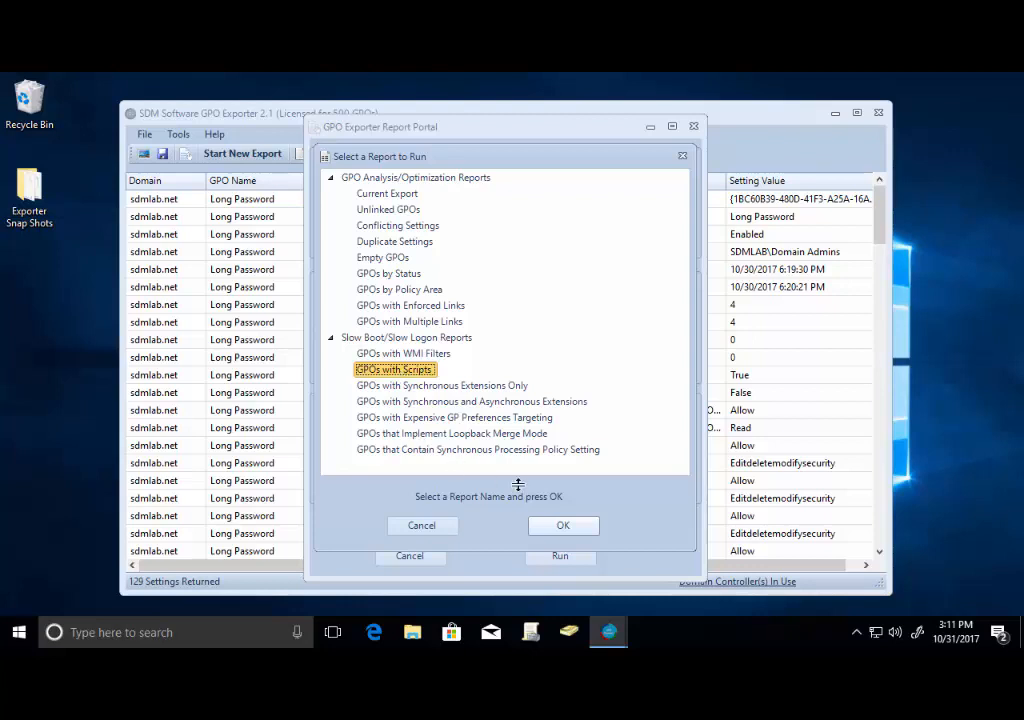
click(563, 525)
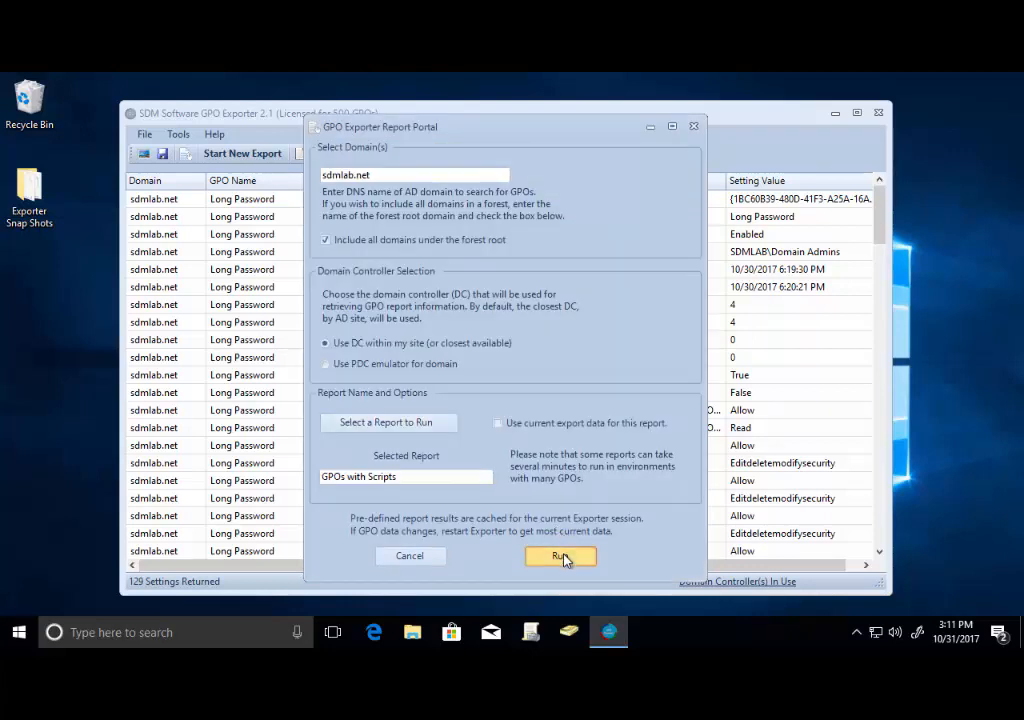
click(563, 557)
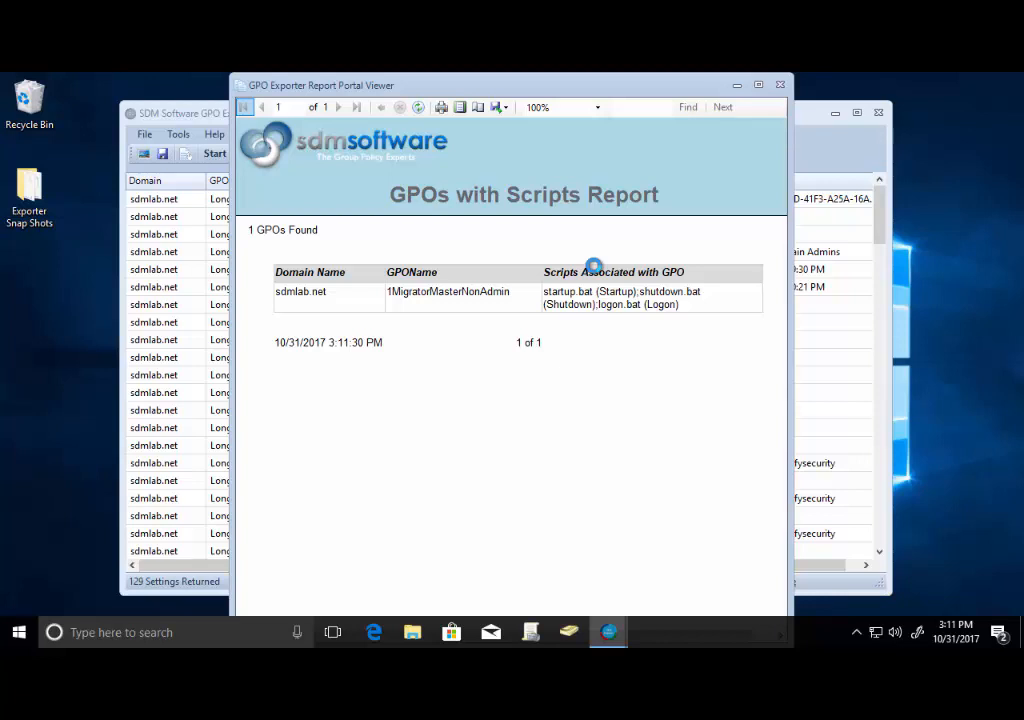
click(780, 85)
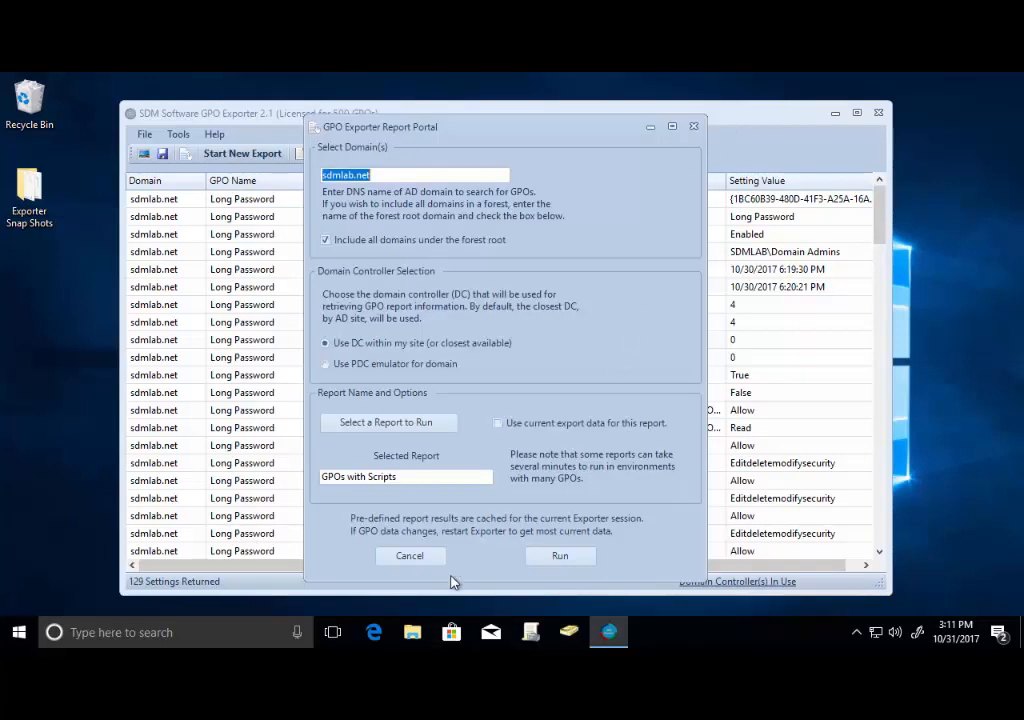